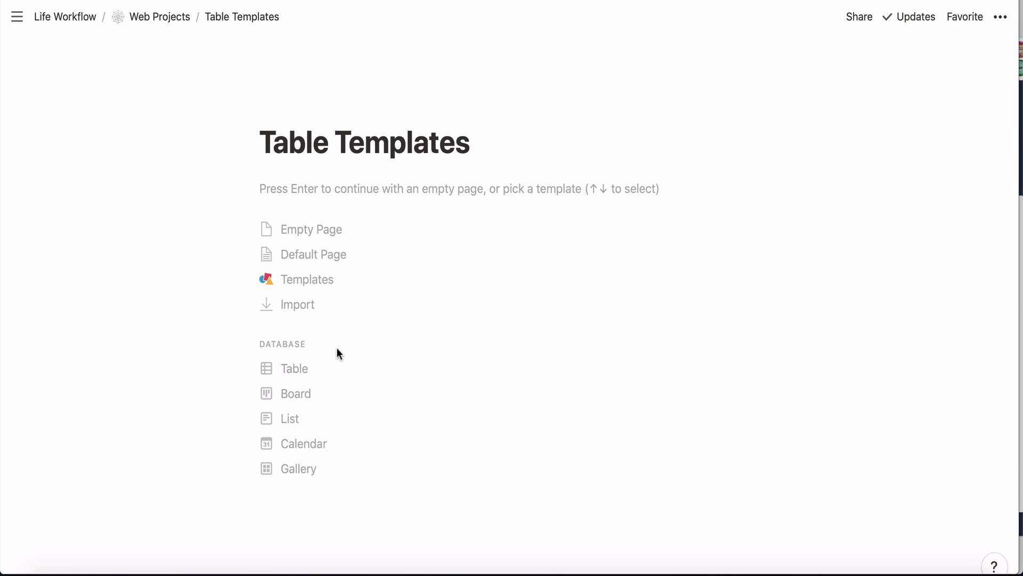
Make Table Templates a table database (Name, Tags, Files) and create a new untitled template.
{"action": "left_click", "coordinate": [298, 369]}
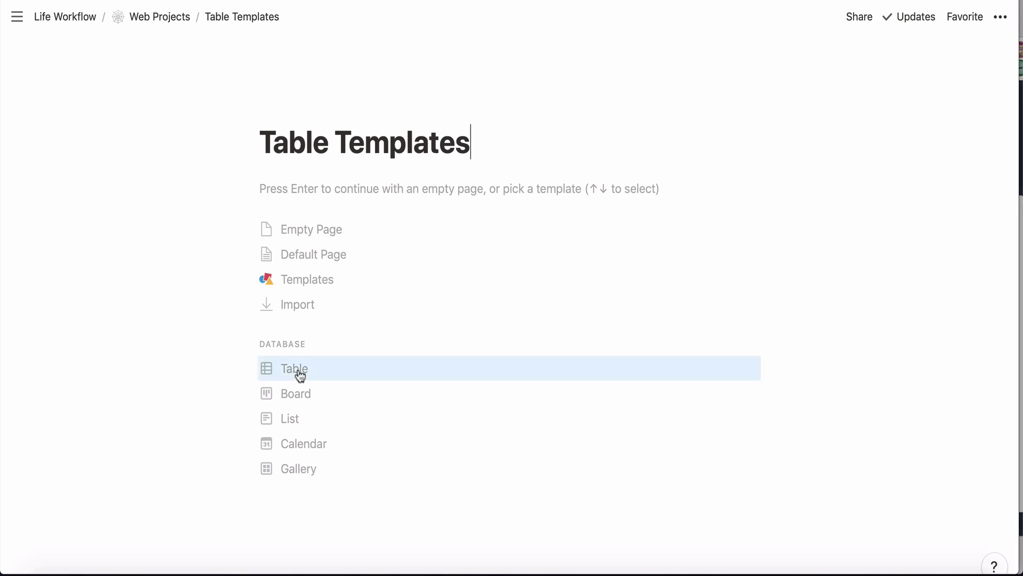
{"action": "left_click", "coordinate": [298, 369]}
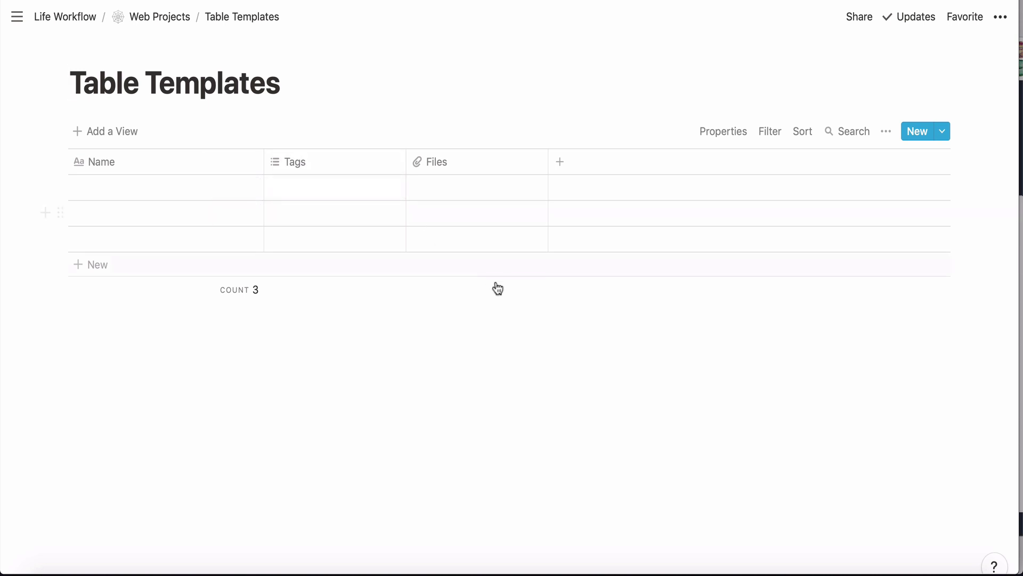
{"action": "left_click", "coordinate": [944, 131]}
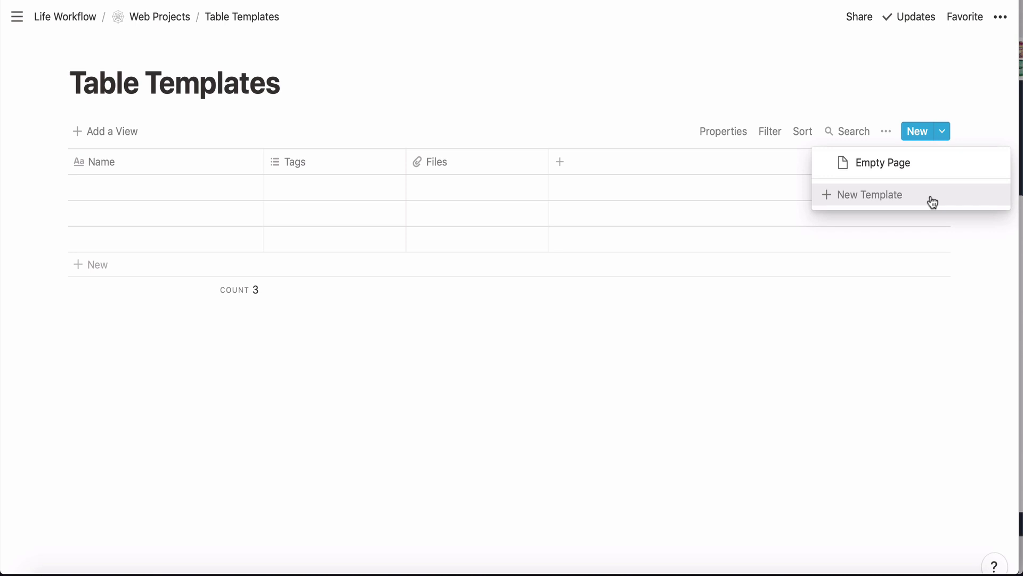
{"action": "left_click", "coordinate": [875, 197]}
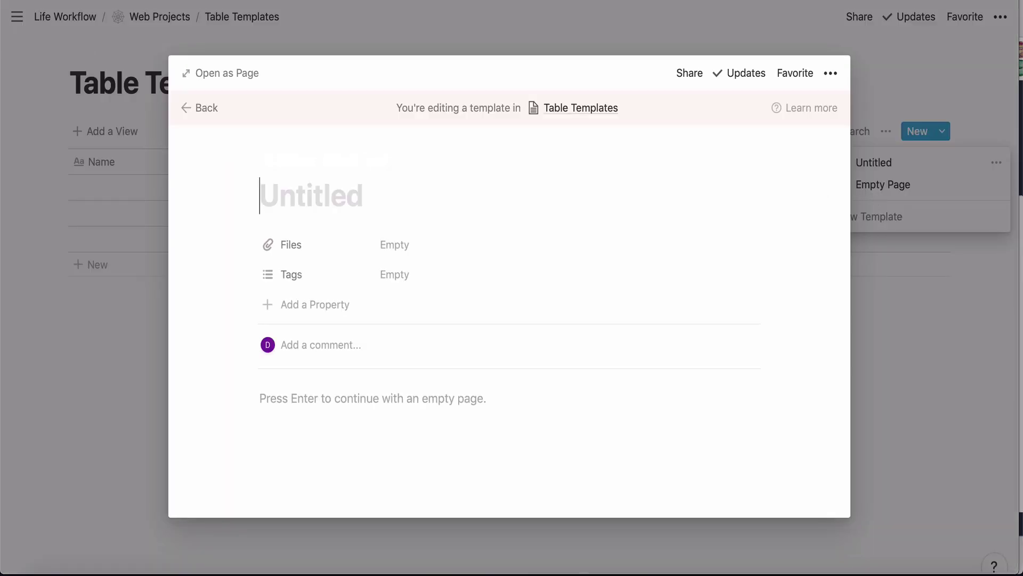
{"action": "scroll", "coordinate": [392, 384], "scroll_direction": "down", "scroll_amount": 2}
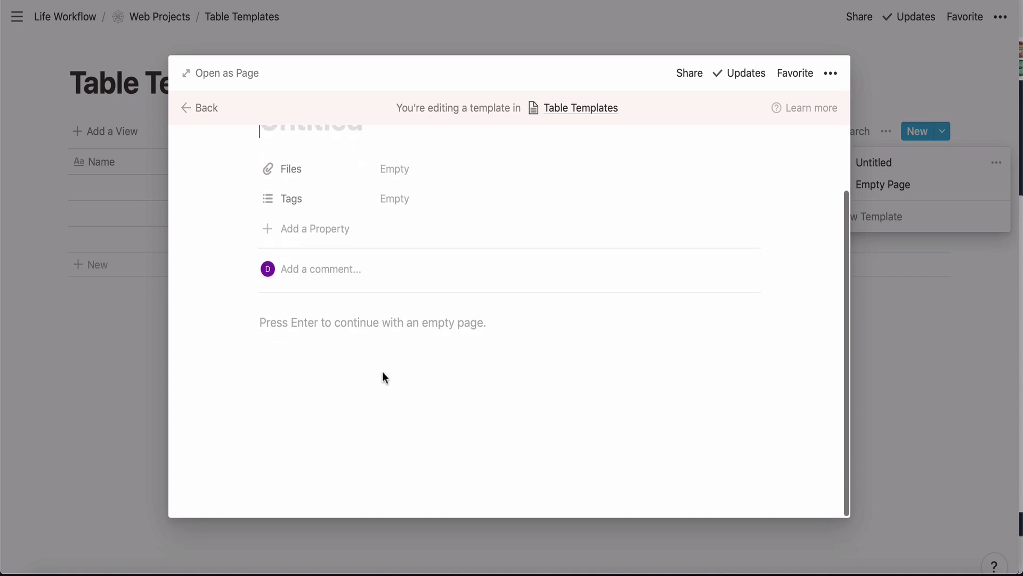
{"action": "scroll", "coordinate": [407, 340], "scroll_direction": "up", "scroll_amount": 2}
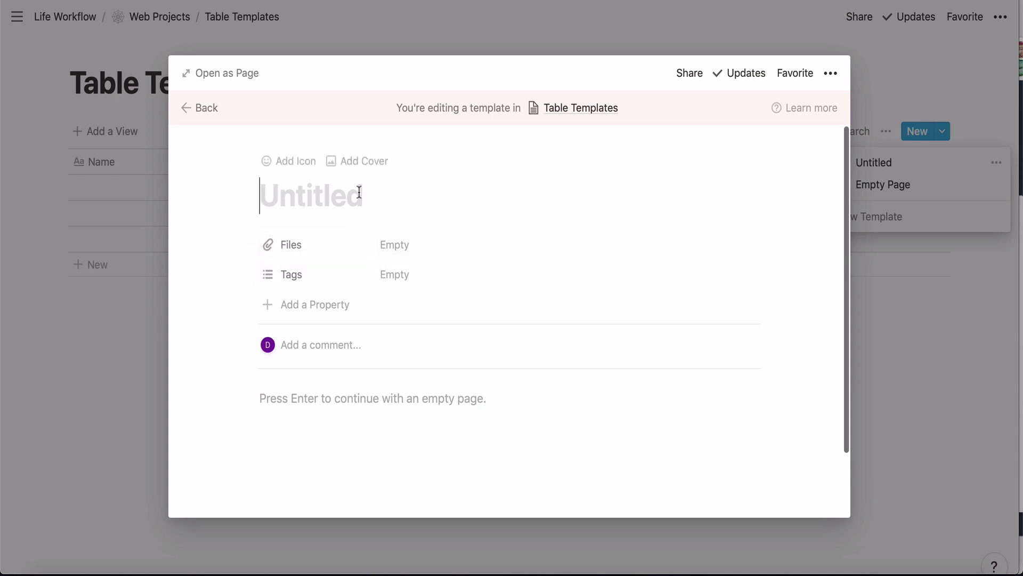
{"action": "type", "text": "Content "}
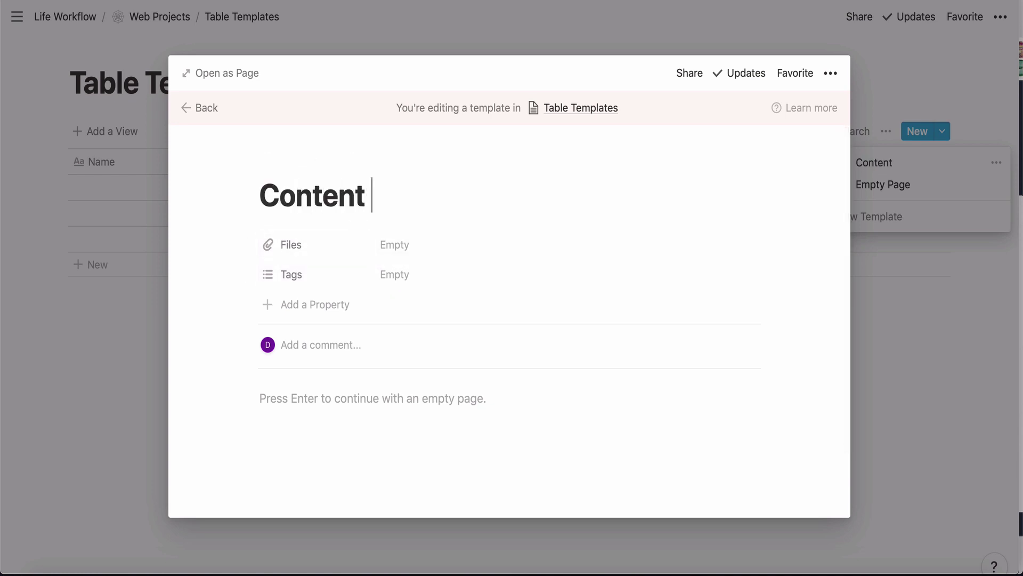
{"action": "type", "text": "Sep"}
Title the template Content Spec and turn Files into a Status select property.
{"action": "key", "text": "BackSpace"}
{"action": "key", "text": "BackSpace"}
{"action": "type", "text": "pec"}
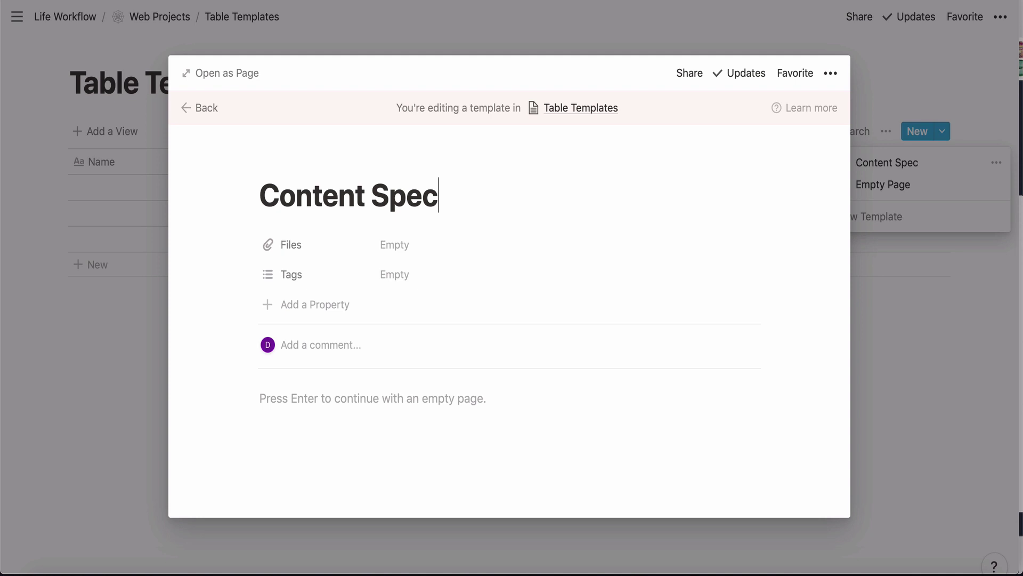
{"action": "left_click", "coordinate": [286, 250]}
{"action": "mouse_move", "coordinate": [286, 332]}
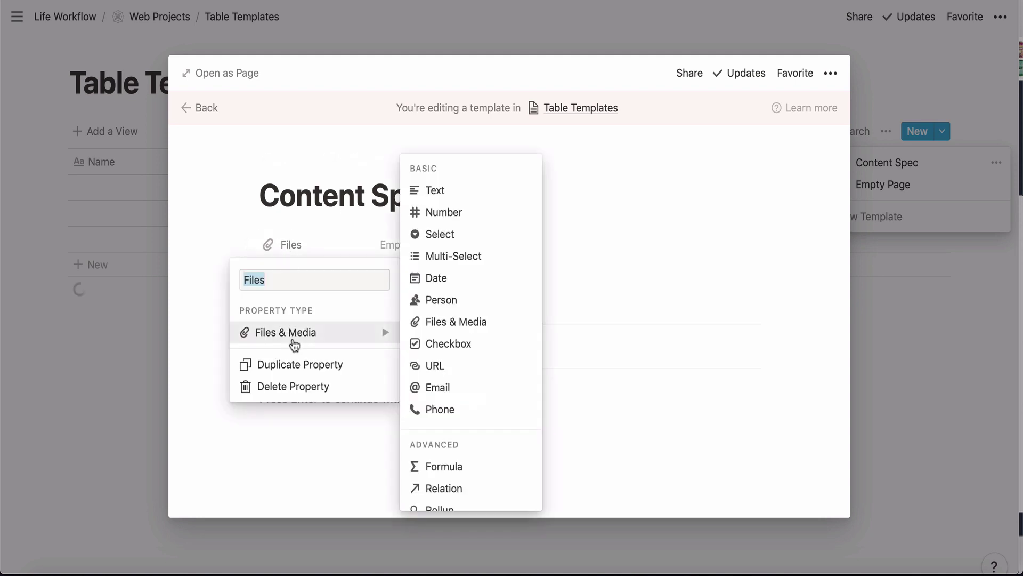
{"action": "left_click", "coordinate": [436, 234]}
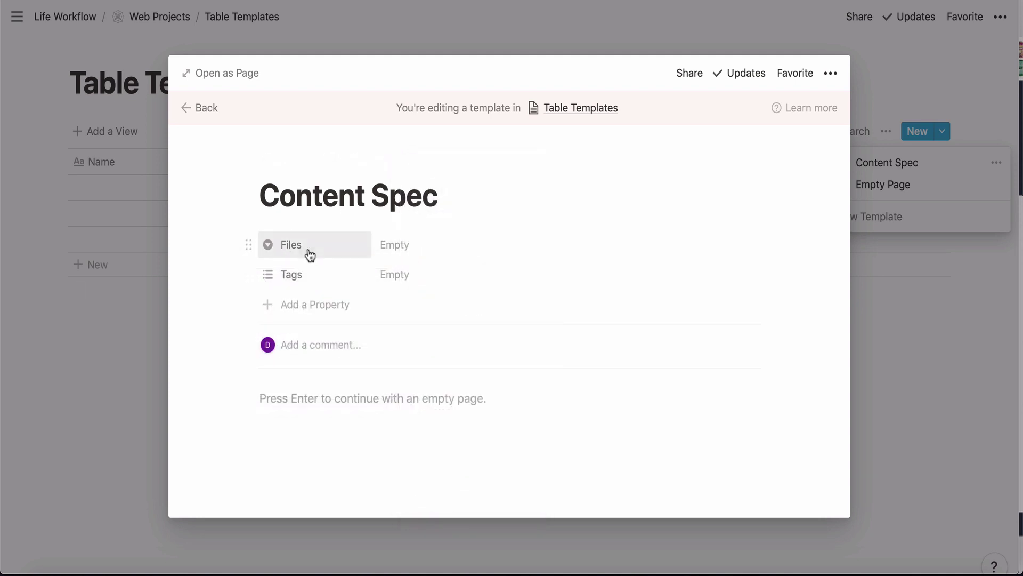
{"action": "left_click", "coordinate": [309, 254]}
{"action": "type", "text": "Statud"}
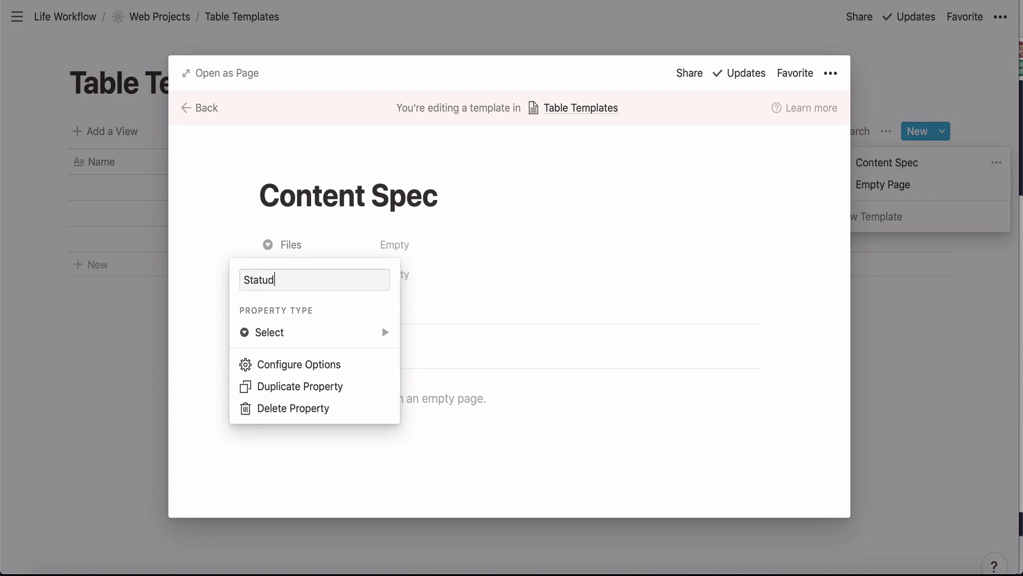
{"action": "type", "text": "s"}
{"action": "key", "text": "Return"}
Make Tags a Type select property with a new 'content spec' option.
{"action": "left_click", "coordinate": [297, 274]}
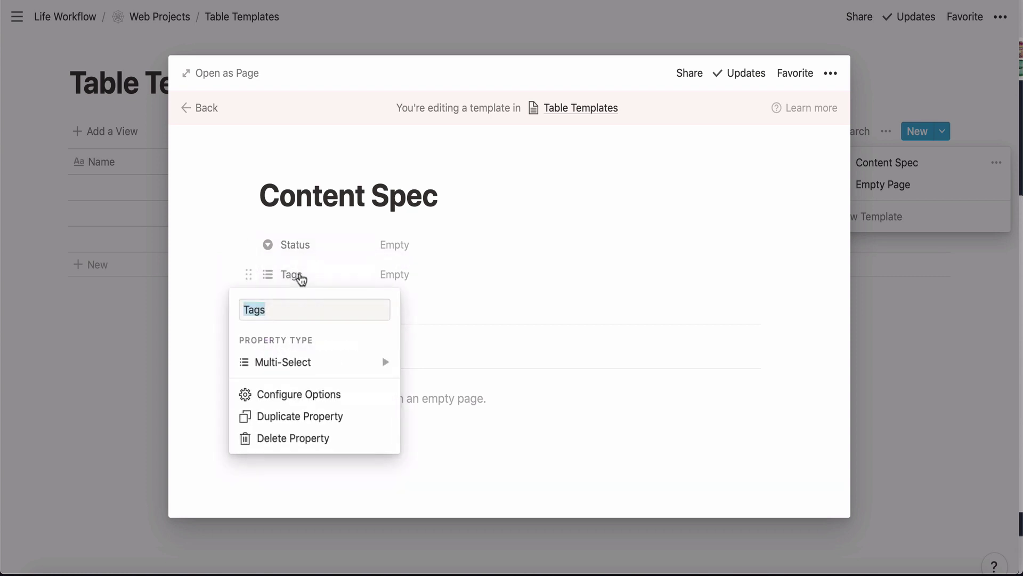
{"action": "type", "text": "Do"}
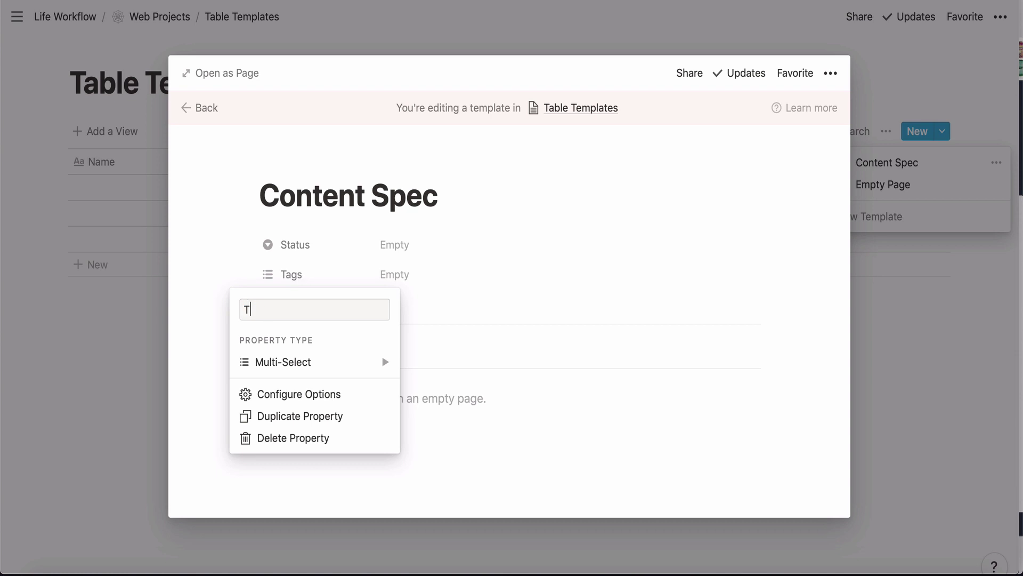
{"action": "mouse_move", "coordinate": [284, 362]}
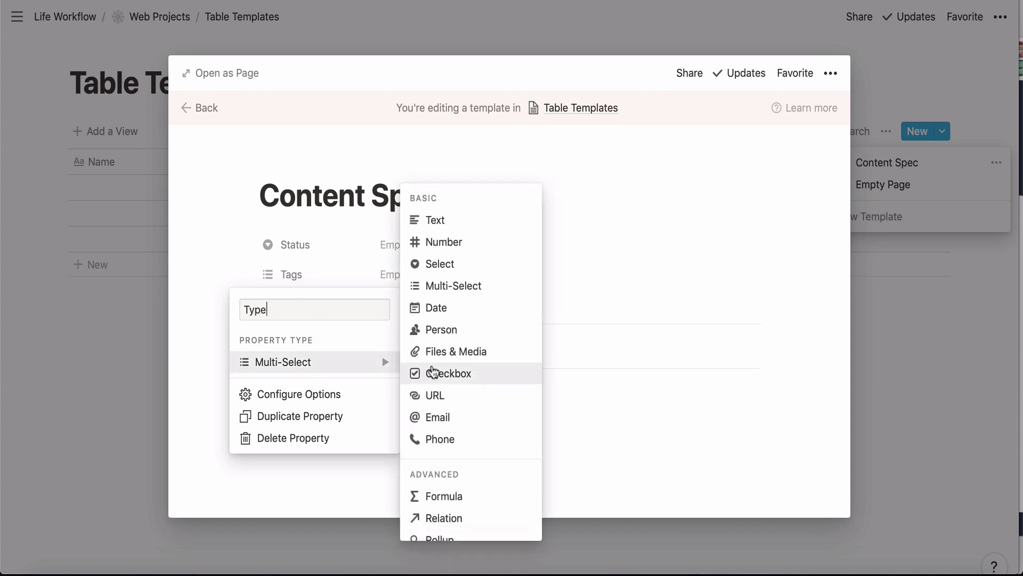
{"action": "left_click", "coordinate": [457, 272]}
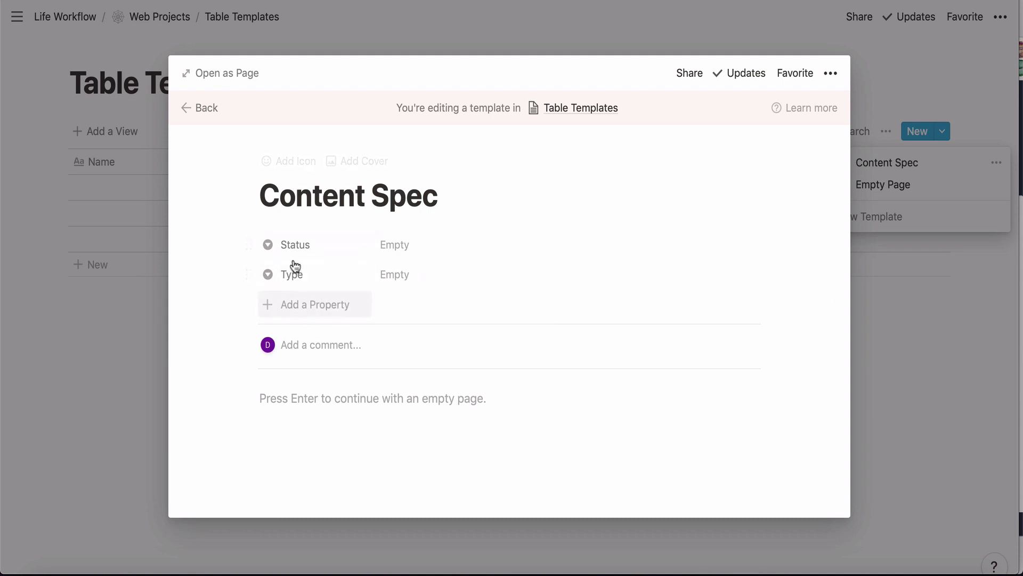
{"action": "left_click", "coordinate": [379, 274]}
{"action": "type", "text": "co"}
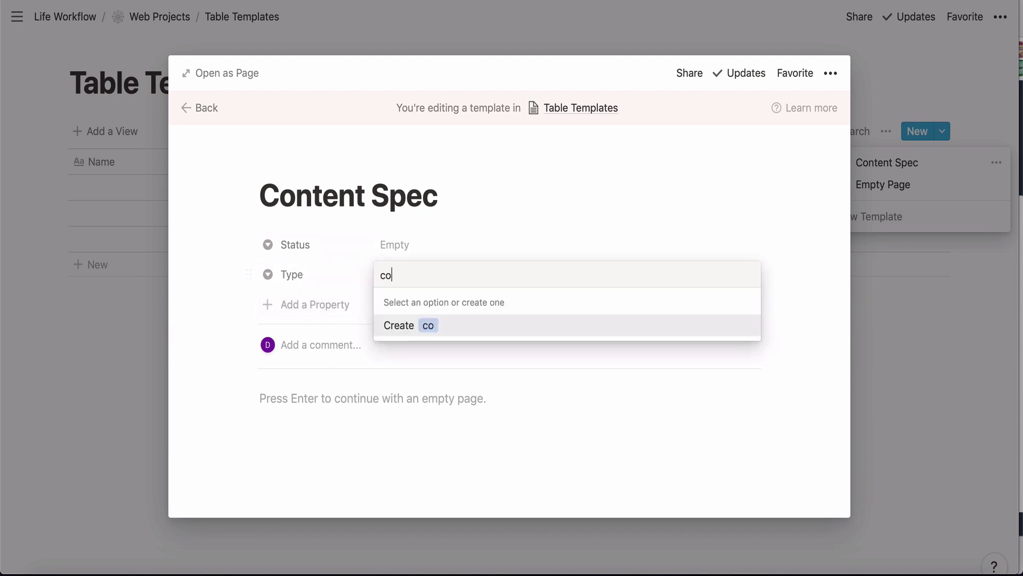
{"action": "type", "text": "ntent"}
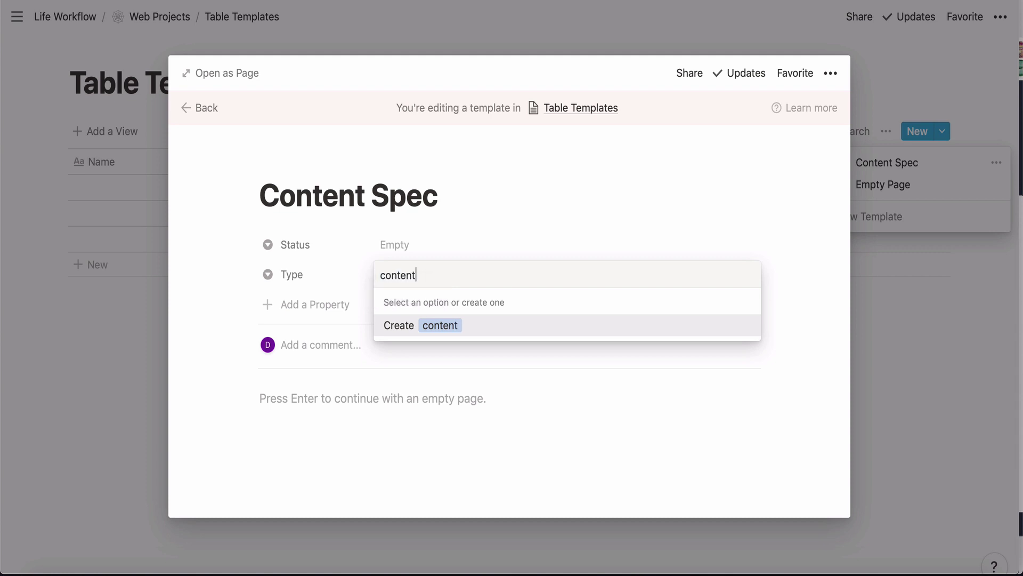
{"action": "type", "text": " spec"}
{"action": "key", "text": "Return"}
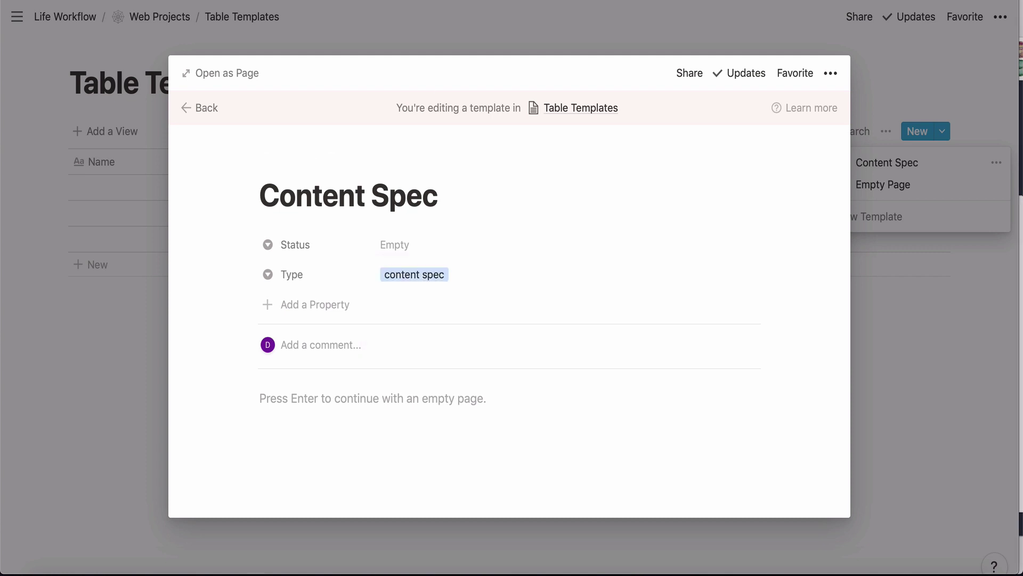
Paste the Content Worksheet and field table into the template body, then close the editor.
{"action": "left_click", "coordinate": [350, 427]}
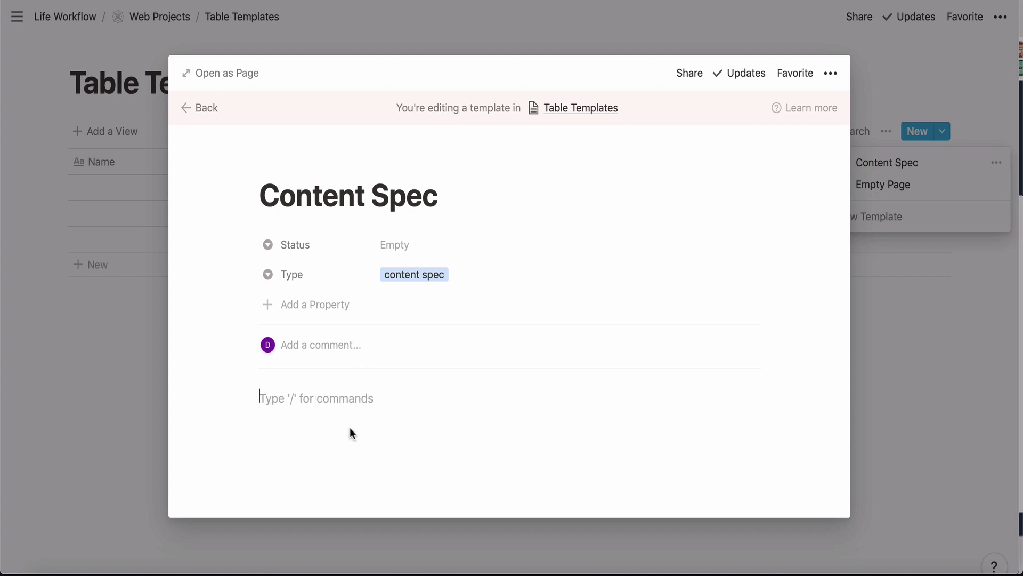
{"action": "key", "text": "ctrl+v"}
{"action": "scroll", "coordinate": [350, 428], "scroll_direction": "down", "scroll_amount": 5}
{"action": "scroll", "coordinate": [350, 427], "scroll_direction": "down", "scroll_amount": 5}
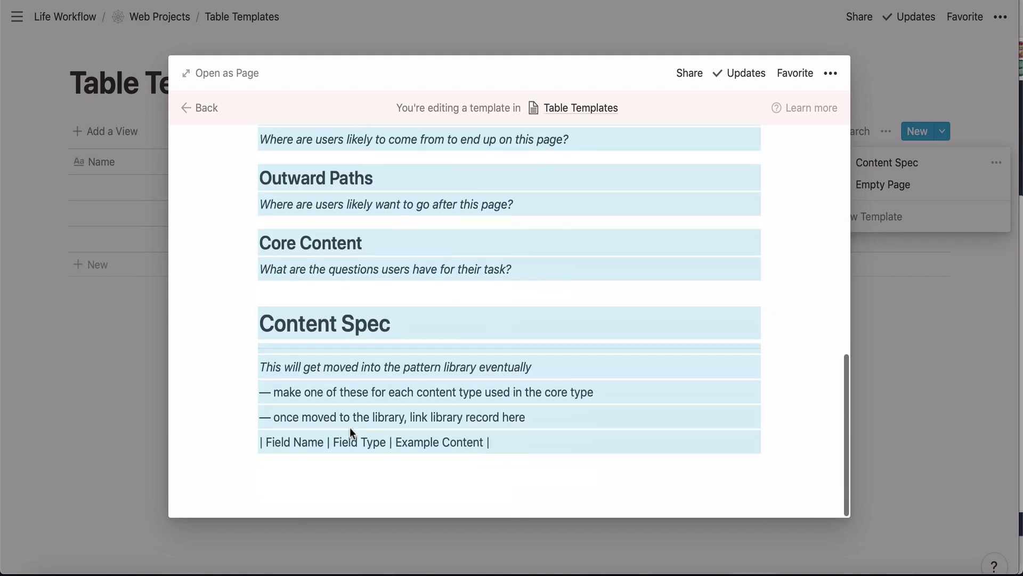
{"action": "scroll", "coordinate": [350, 428], "scroll_direction": "up", "scroll_amount": 3}
{"action": "scroll", "coordinate": [350, 427], "scroll_direction": "up", "scroll_amount": 2}
{"action": "scroll", "coordinate": [350, 427], "scroll_direction": "up", "scroll_amount": 2}
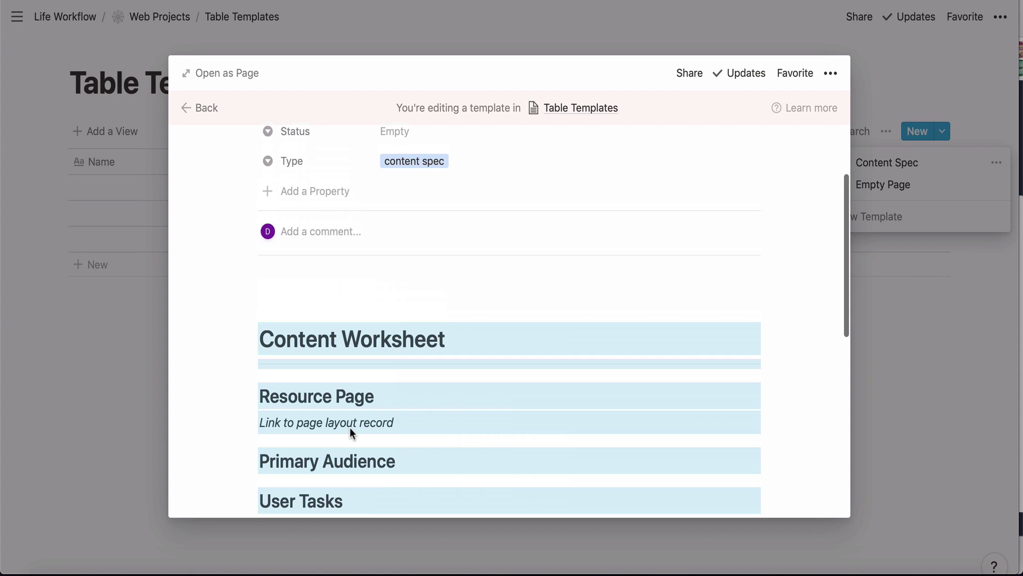
{"action": "scroll", "coordinate": [349, 428], "scroll_direction": "up", "scroll_amount": 1}
{"action": "scroll", "coordinate": [350, 427], "scroll_direction": "down", "scroll_amount": 1}
{"action": "scroll", "coordinate": [350, 428], "scroll_direction": "down", "scroll_amount": 5}
{"action": "scroll", "coordinate": [350, 428], "scroll_direction": "down", "scroll_amount": 1}
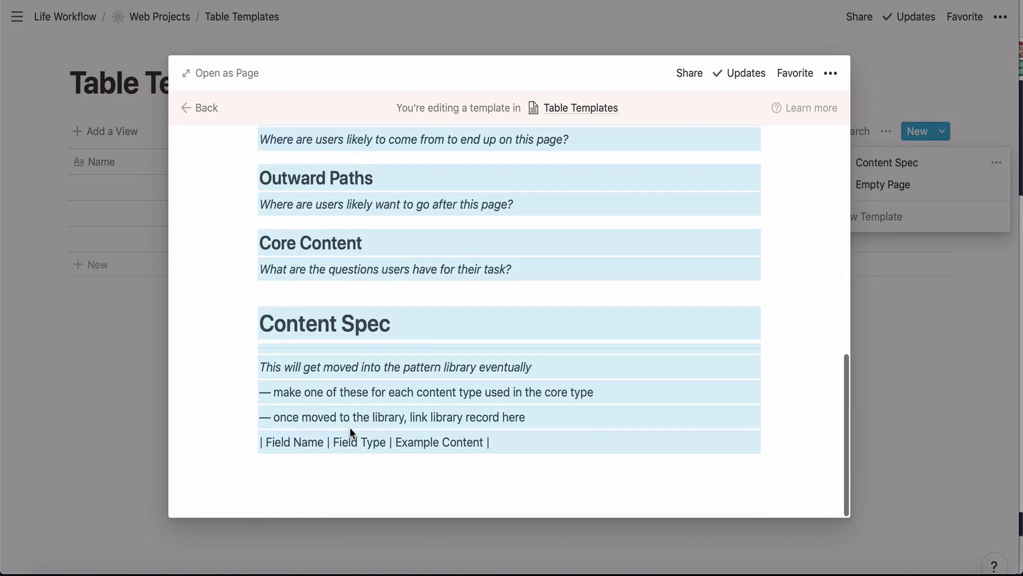
{"action": "scroll", "coordinate": [351, 428], "scroll_direction": "up", "scroll_amount": 5}
{"action": "scroll", "coordinate": [349, 432], "scroll_direction": "up", "scroll_amount": 3}
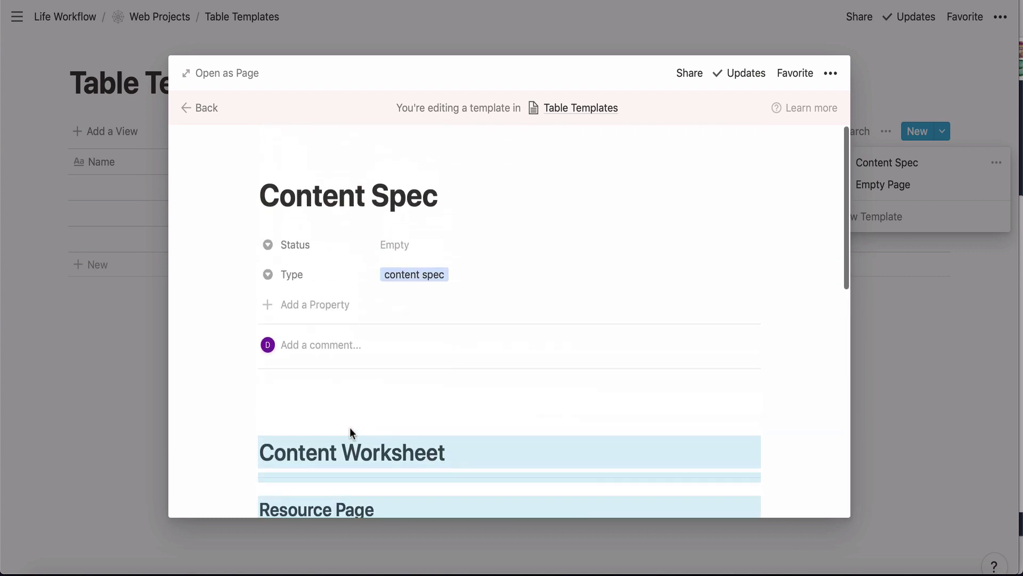
{"action": "left_click", "coordinate": [400, 30]}
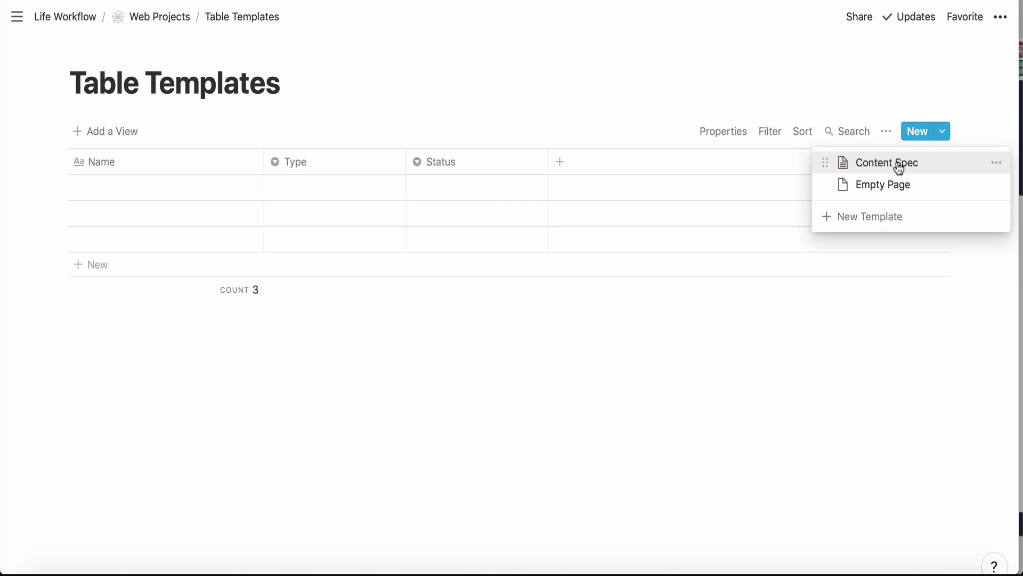
Create a Page Layout template with Type set to a new 'page layout' option.
{"action": "left_click", "coordinate": [880, 217]}
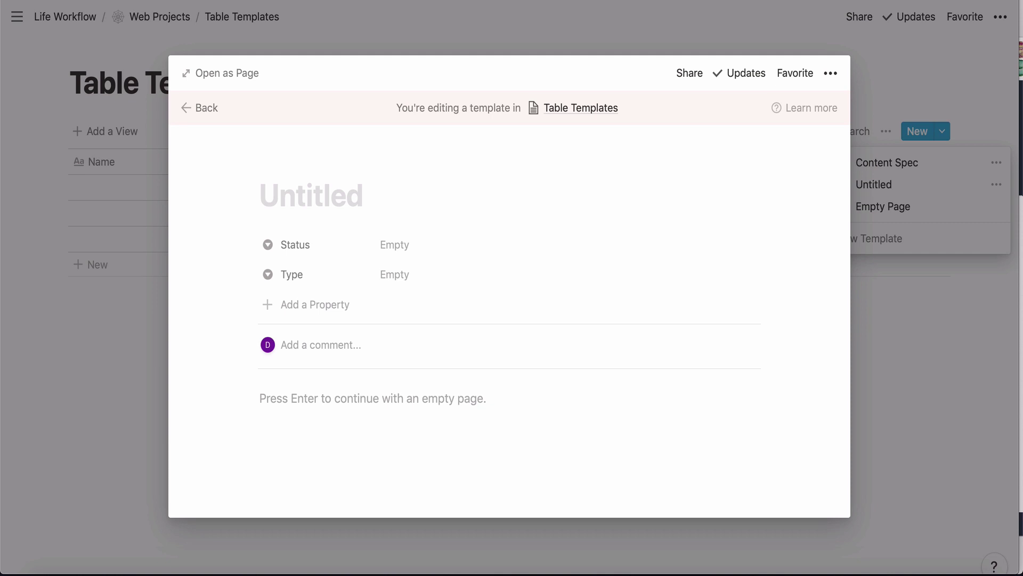
{"action": "left_click", "coordinate": [308, 195]}
{"action": "type", "text": "Page L"}
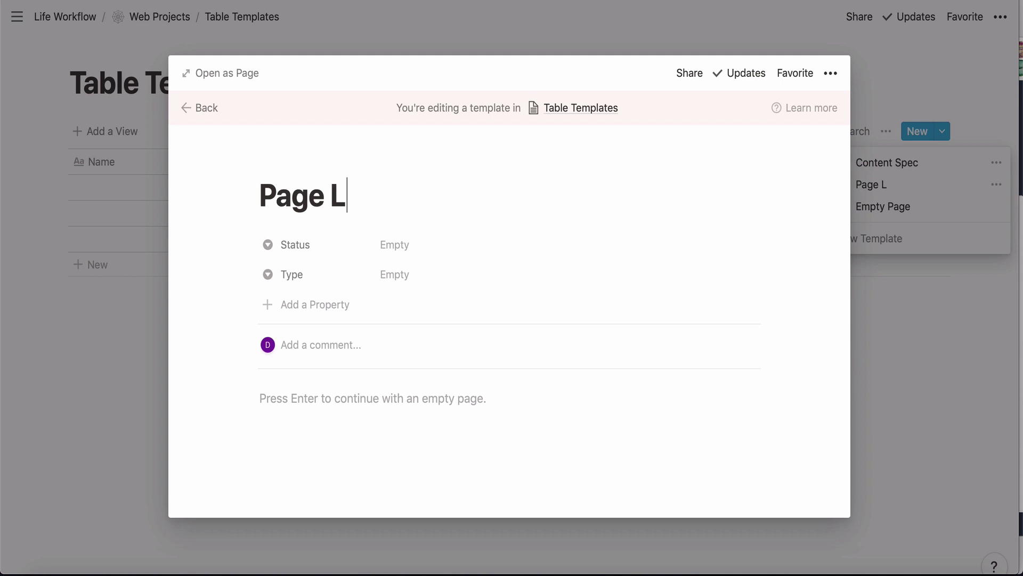
{"action": "type", "text": "ayout"}
{"action": "left_click", "coordinate": [391, 279]}
{"action": "type", "text": "pa"}
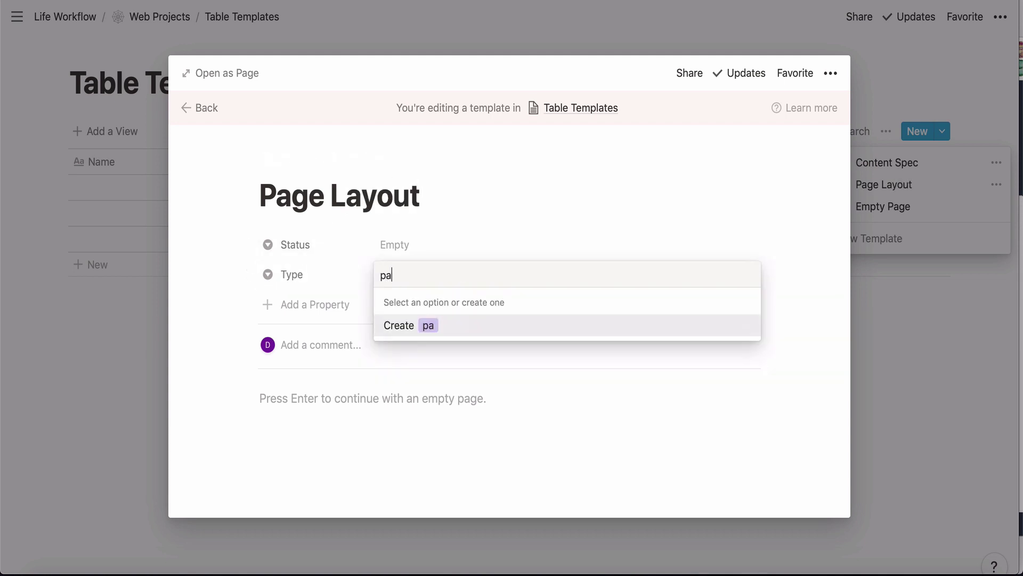
{"action": "type", "text": "ge layout"}
{"action": "key", "text": "Return"}
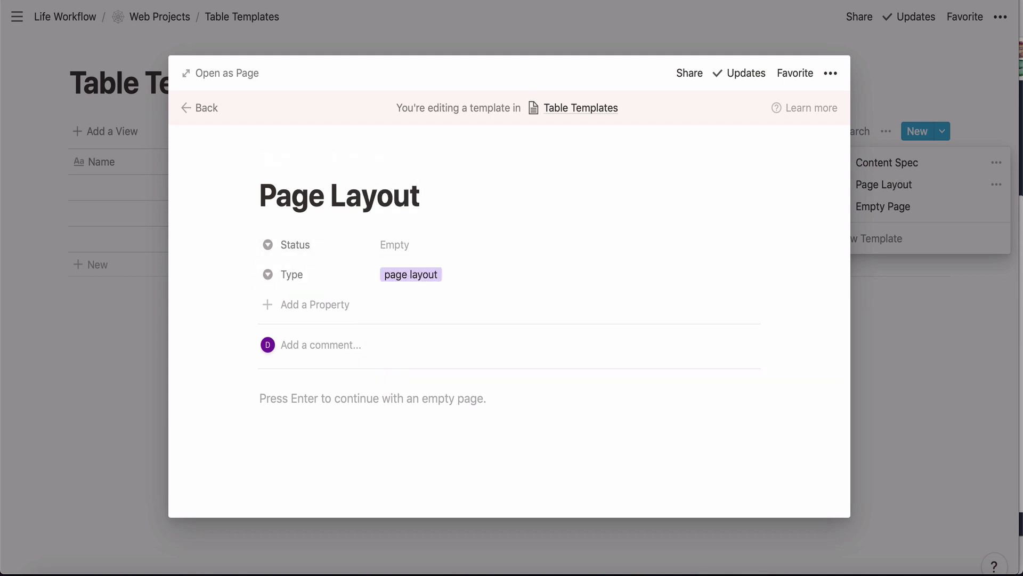
Paste the Overview and Authoring sections into its body and close it.
{"action": "left_click", "coordinate": [377, 400]}
{"action": "type", "text": "Overview Regions Template link regions template Page Layout Place design for small, large, & print break points Components in Regions Page Level Functionality Is there any page level functionality that needs to be noted for this page Authoring Describe the back-end authoring for creating this page. Is there a form for authors, are there dynamic properties, is there static content?"}
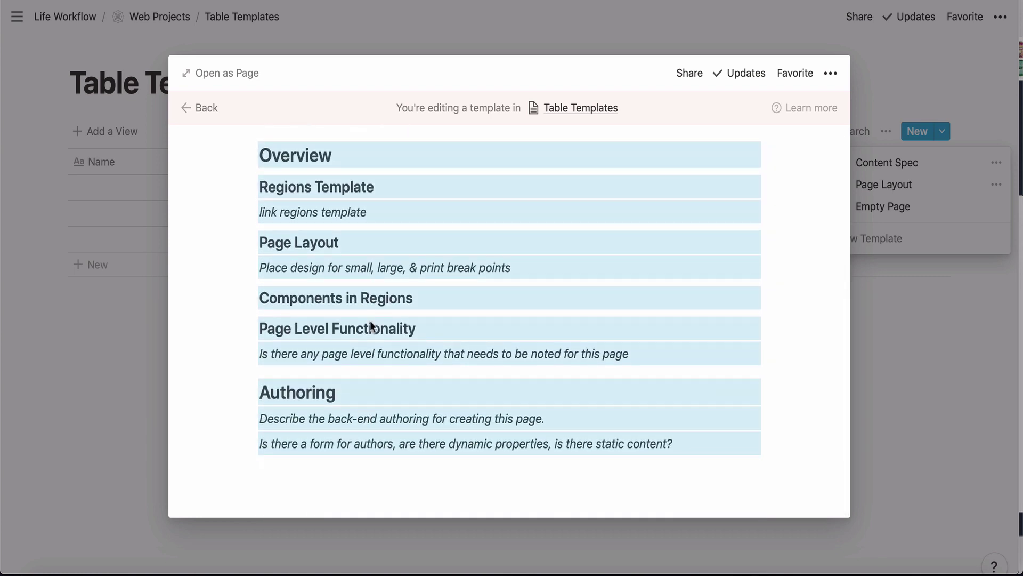
{"action": "left_click", "coordinate": [150, 310]}
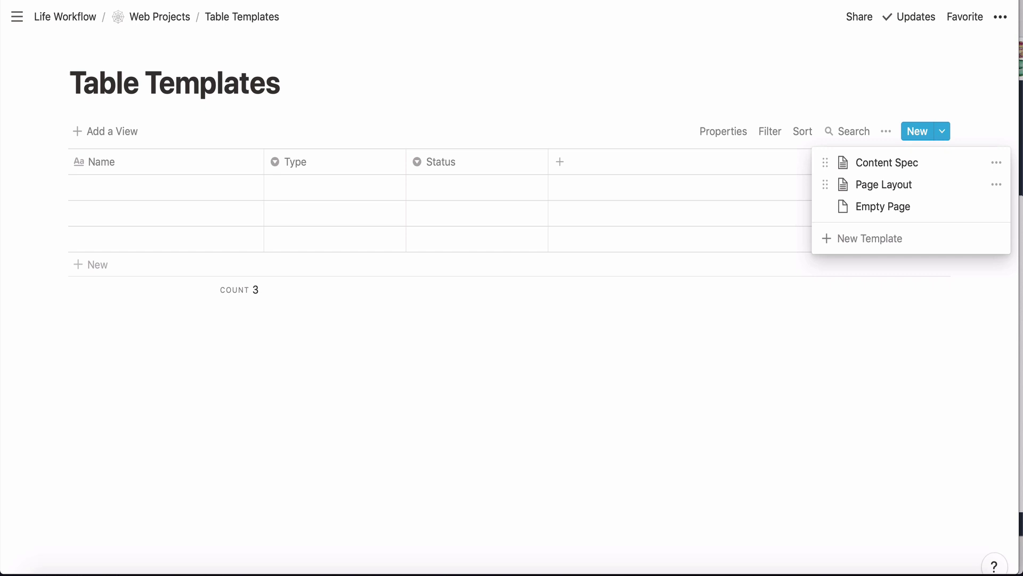
Create a Component template with Type set to a new 'component' option.
{"action": "left_click", "coordinate": [861, 244]}
{"action": "type", "text": "New"}
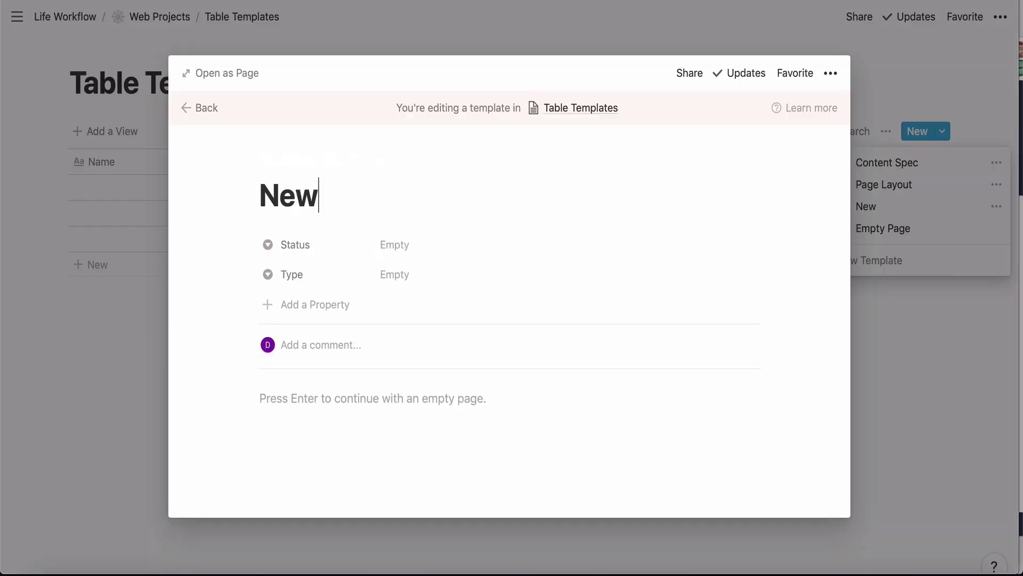
{"action": "key", "text": "BackSpace"}
{"action": "key", "text": "BackSpace"}
{"action": "key", "text": "BackSpace"}
{"action": "type", "text": "Compont"}
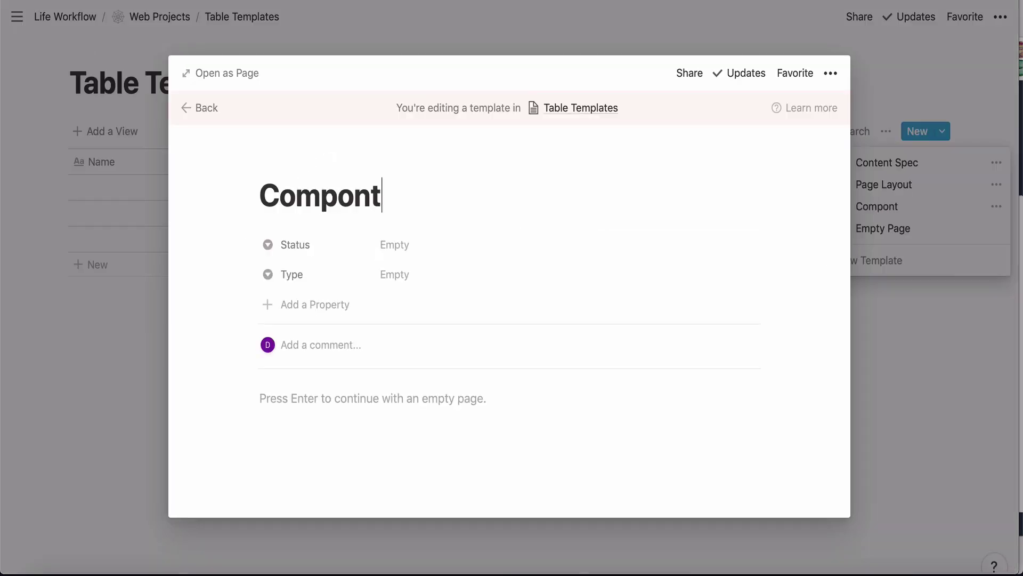
{"action": "key", "text": "space"}
{"action": "type", "text": "en"}
{"action": "left_click", "coordinate": [429, 276]}
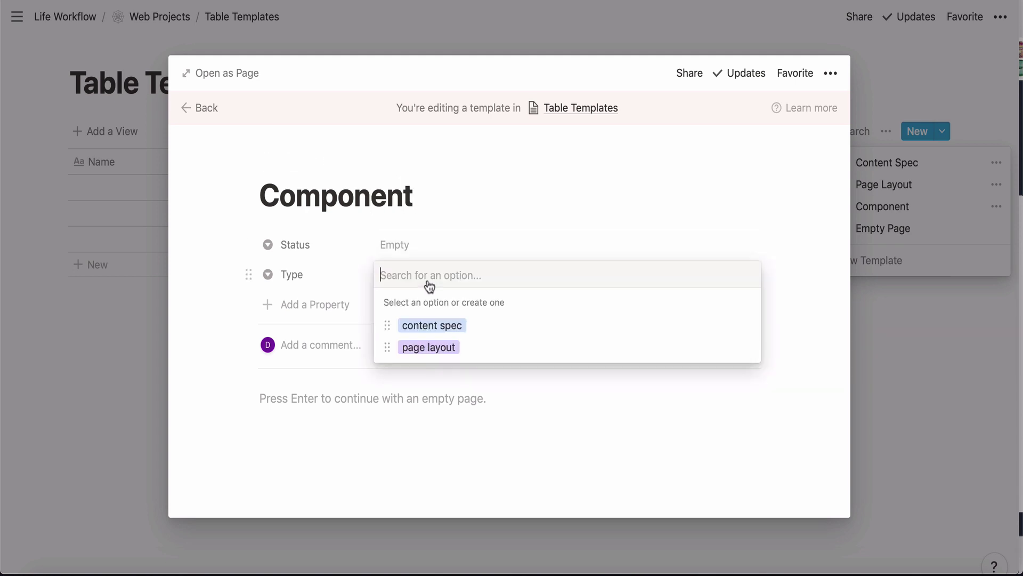
{"action": "type", "text": "component"}
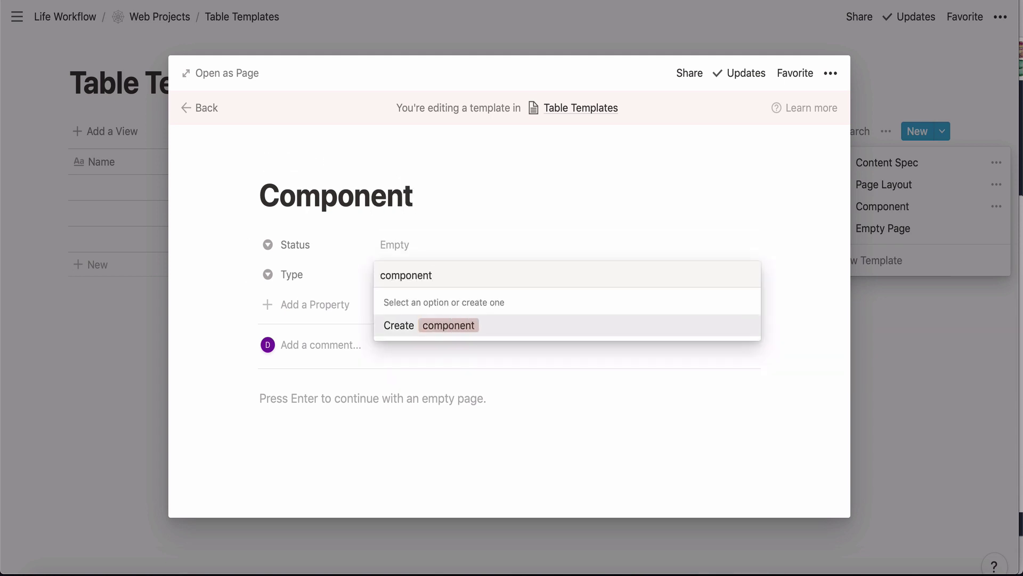
{"action": "left_click", "coordinate": [409, 330]}
Paste the Overview, Design, Functionality and Specifications sections, then close the template.
{"action": "left_click", "coordinate": [376, 426]}
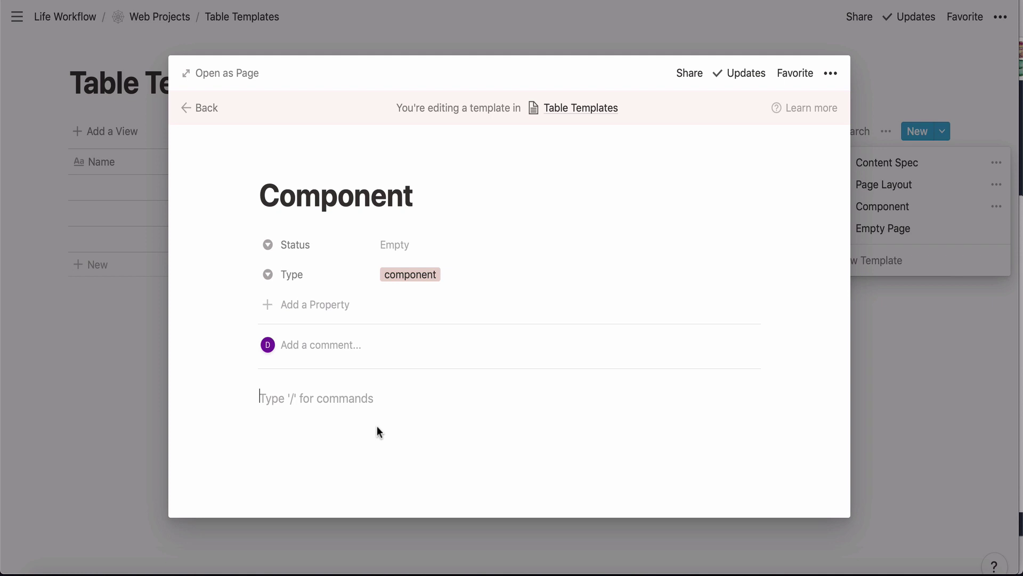
{"action": "type", "text": "Overview of component describe component Design Copy of color design Functionality Add component functionality. Make sure to consider responsive and 508 rules. Specifications | id | field | field type | content specs | vx specs | notes | could swap these out for a codepen block"}
{"action": "scroll", "coordinate": [376, 426], "scroll_direction": "down", "scroll_amount": 5}
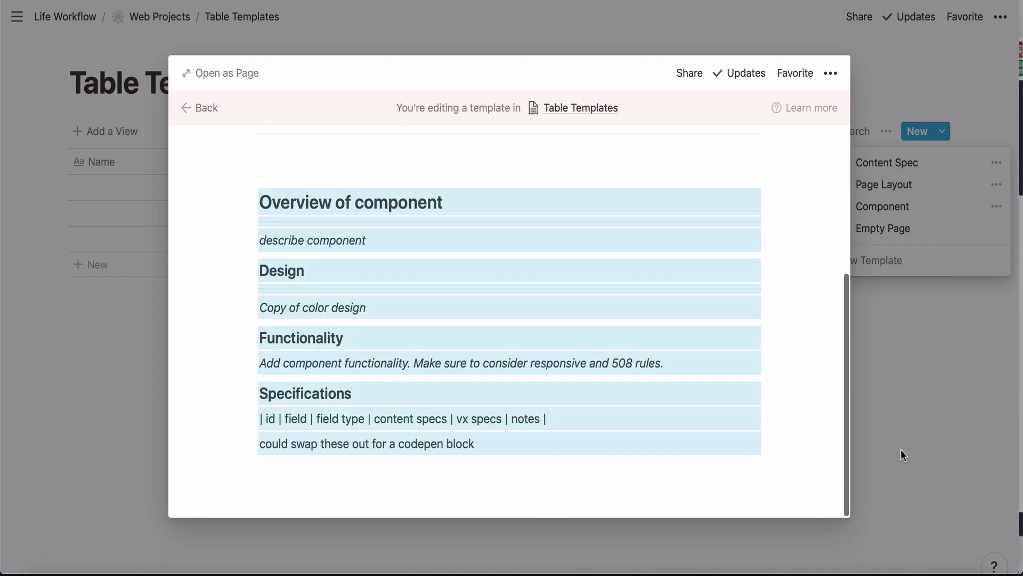
{"action": "left_click", "coordinate": [940, 451]}
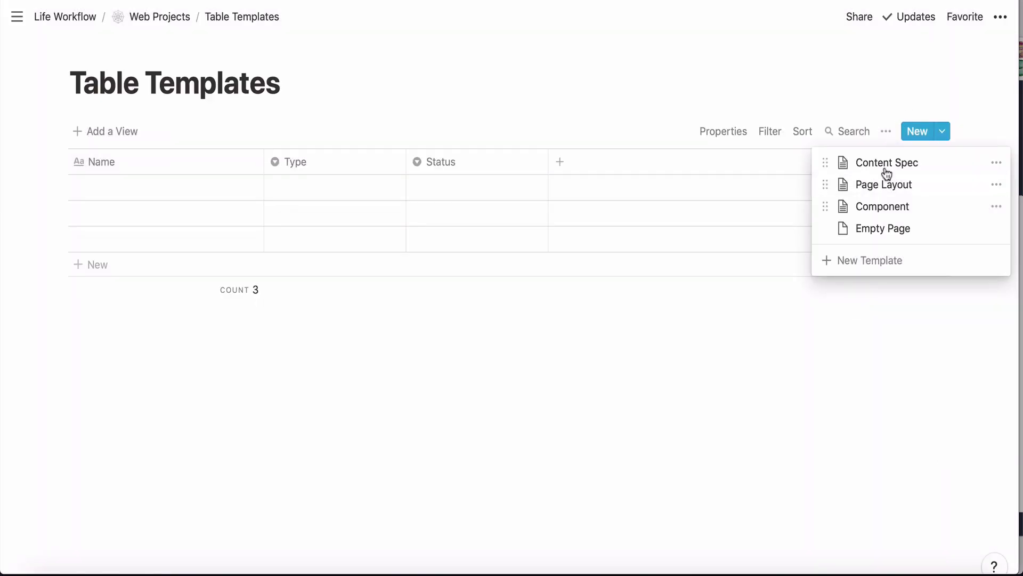
Open the first empty row as a page and title it Article Spec.
{"action": "left_click", "coordinate": [552, 123]}
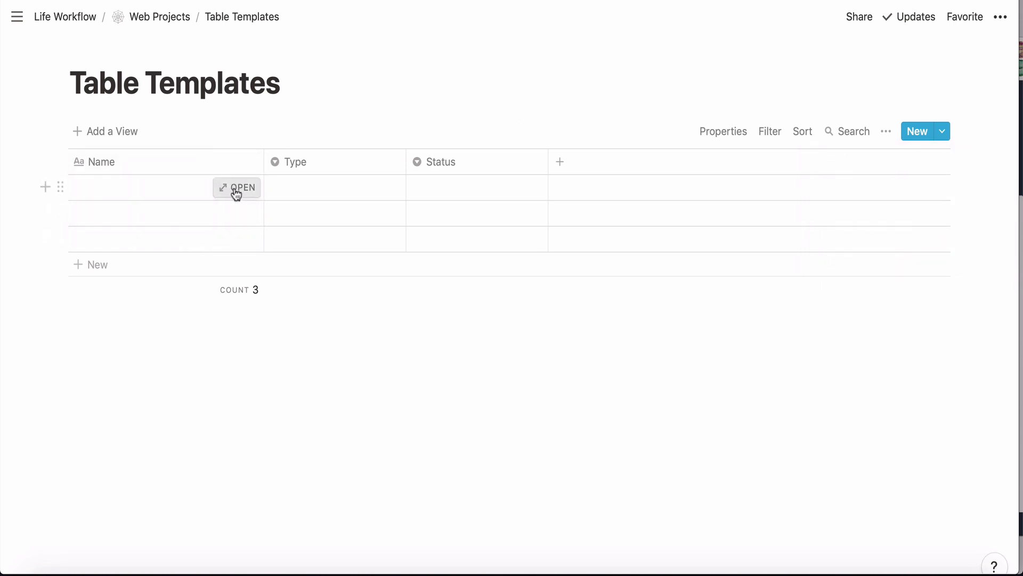
{"action": "left_click", "coordinate": [235, 190]}
{"action": "scroll", "coordinate": [266, 356], "scroll_direction": "down", "scroll_amount": 2}
{"action": "scroll", "coordinate": [267, 359], "scroll_direction": "down", "scroll_amount": 1}
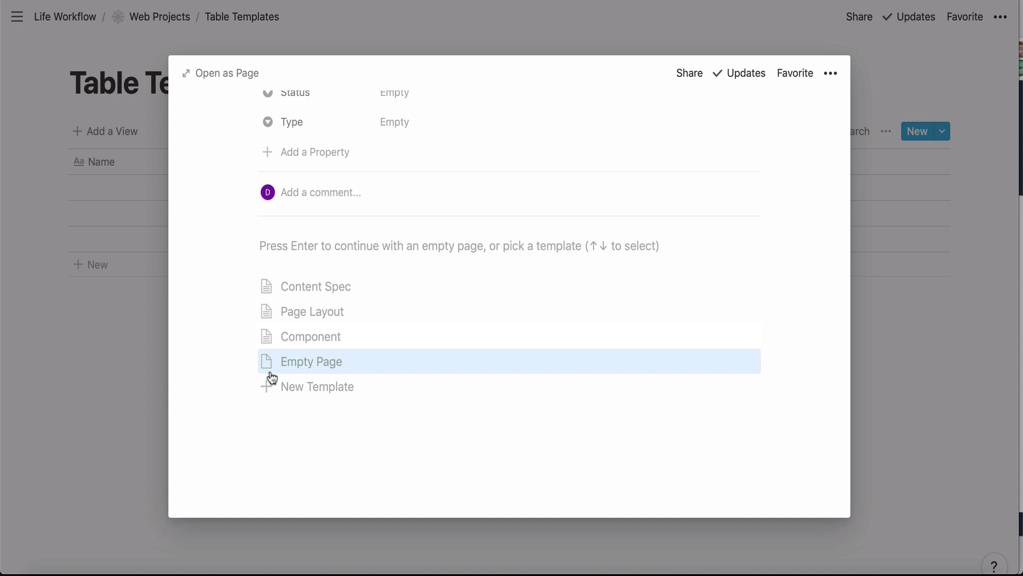
{"action": "scroll", "coordinate": [310, 396], "scroll_direction": "up", "scroll_amount": 3}
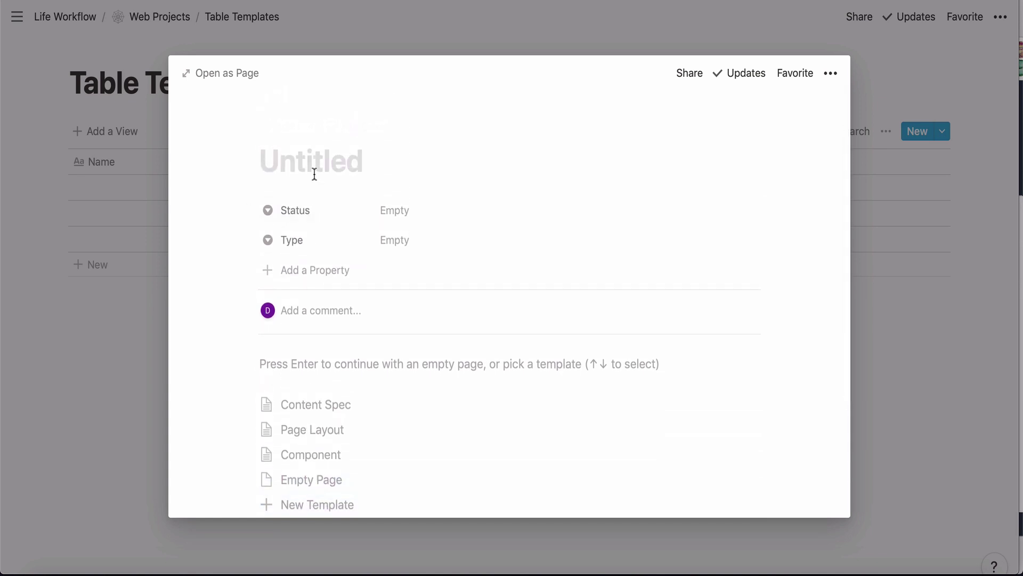
{"action": "type", "text": "Artilce"}
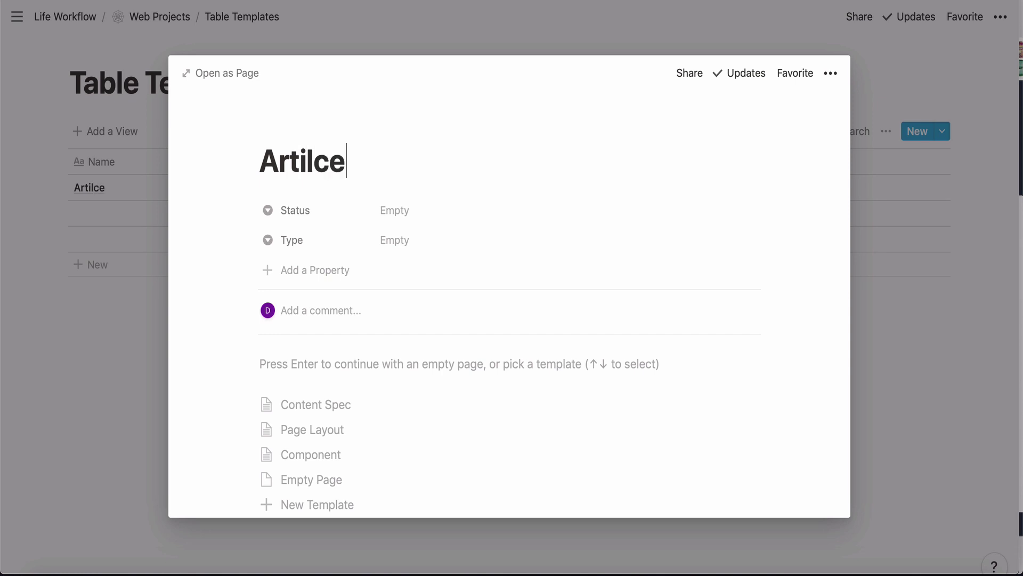
{"action": "key", "text": "BackSpace"}
{"action": "key", "text": "BackSpace"}
{"action": "key", "text": "BackSpace"}
{"action": "key", "text": "BackSpace"}
{"action": "type", "text": "ic"}
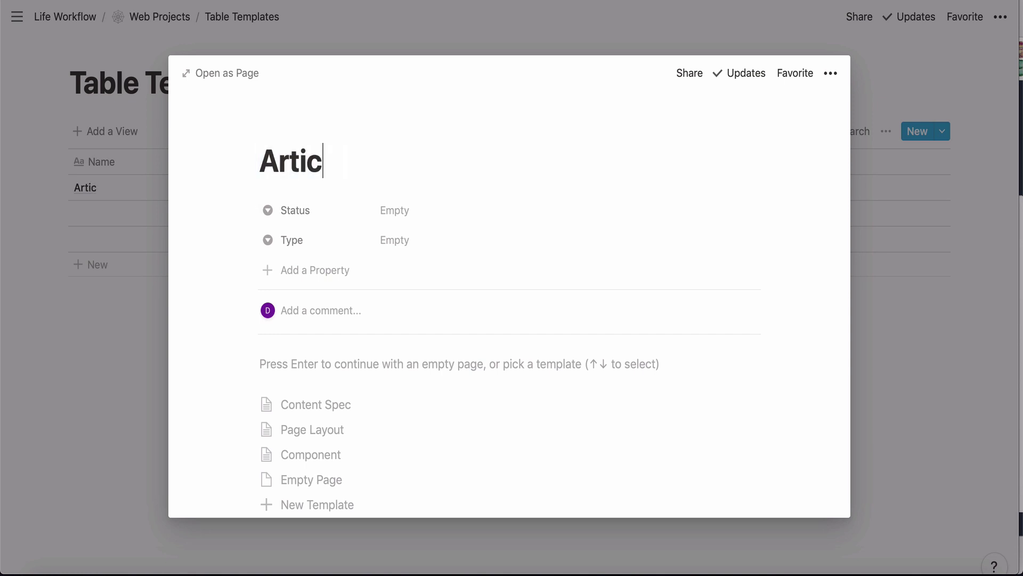
{"action": "type", "text": "le "}
{"action": "type", "text": "Spec"}
{"action": "scroll", "coordinate": [312, 183], "scroll_direction": "down", "scroll_amount": 2}
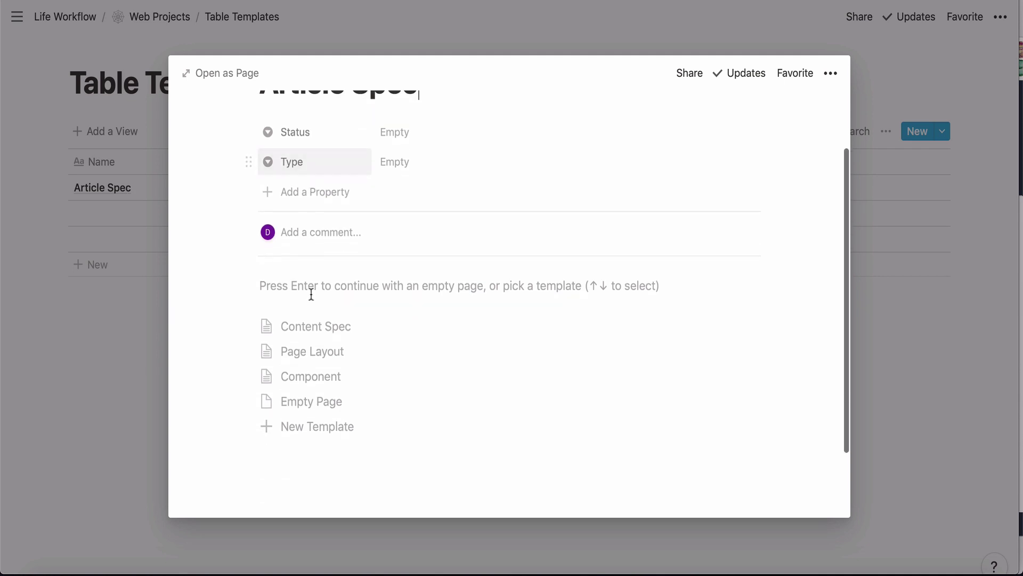
Apply the Content Spec template to Article Spec and close the page.
{"action": "left_click", "coordinate": [320, 331]}
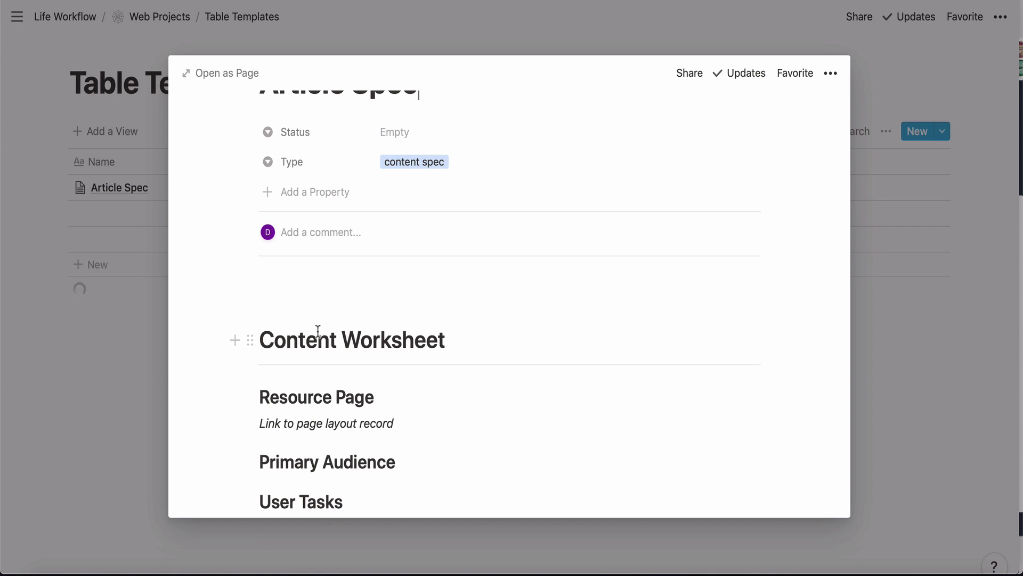
{"action": "scroll", "coordinate": [353, 316], "scroll_direction": "up", "scroll_amount": 2}
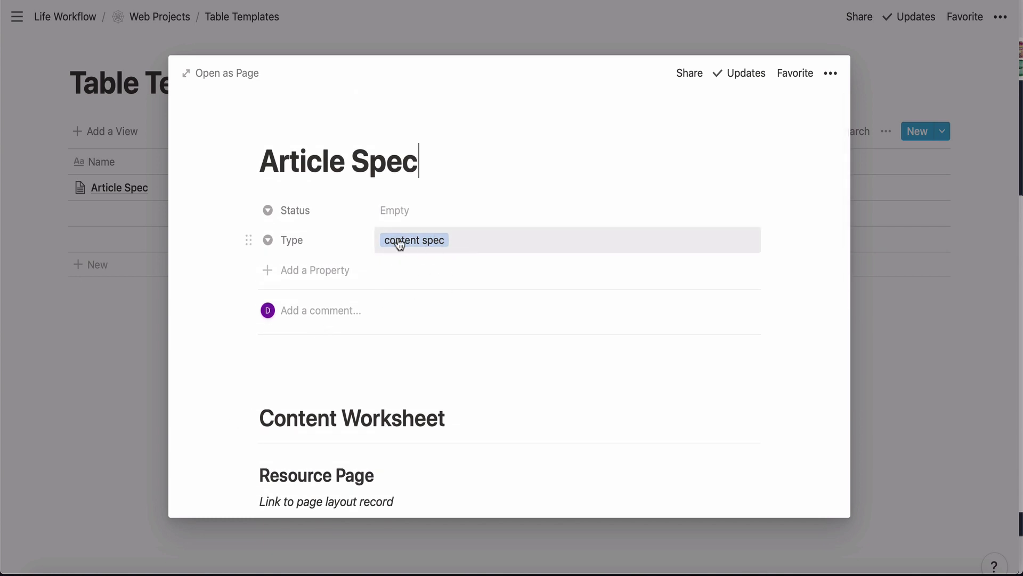
{"action": "scroll", "coordinate": [368, 355], "scroll_direction": "down", "scroll_amount": 3}
{"action": "scroll", "coordinate": [368, 354], "scroll_direction": "down", "scroll_amount": 3}
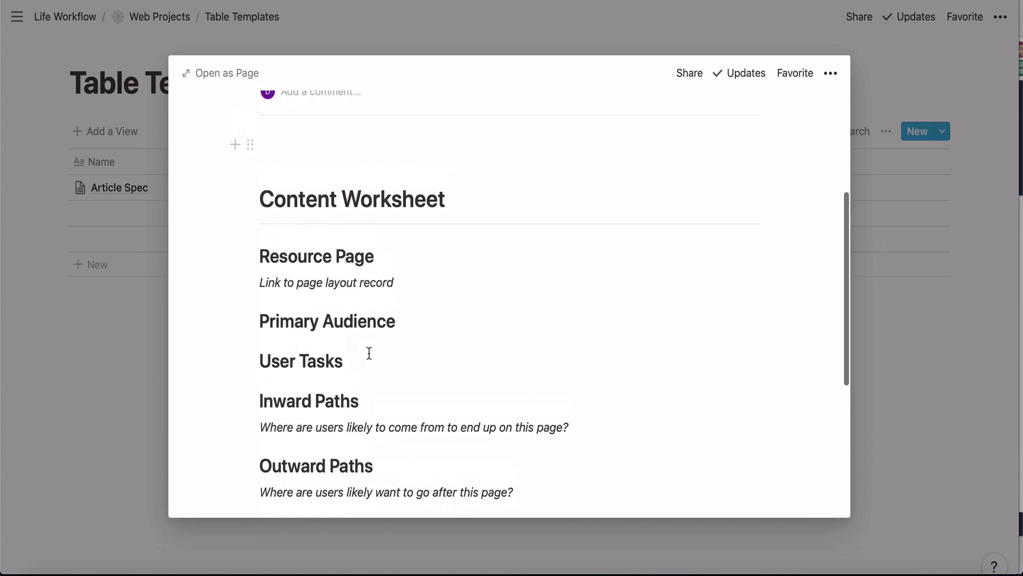
{"action": "scroll", "coordinate": [368, 351], "scroll_direction": "up", "scroll_amount": 5}
{"action": "left_click", "coordinate": [418, 162]}
{"action": "scroll", "coordinate": [418, 398], "scroll_direction": "down", "scroll_amount": 4}
{"action": "scroll", "coordinate": [418, 397], "scroll_direction": "down", "scroll_amount": 8}
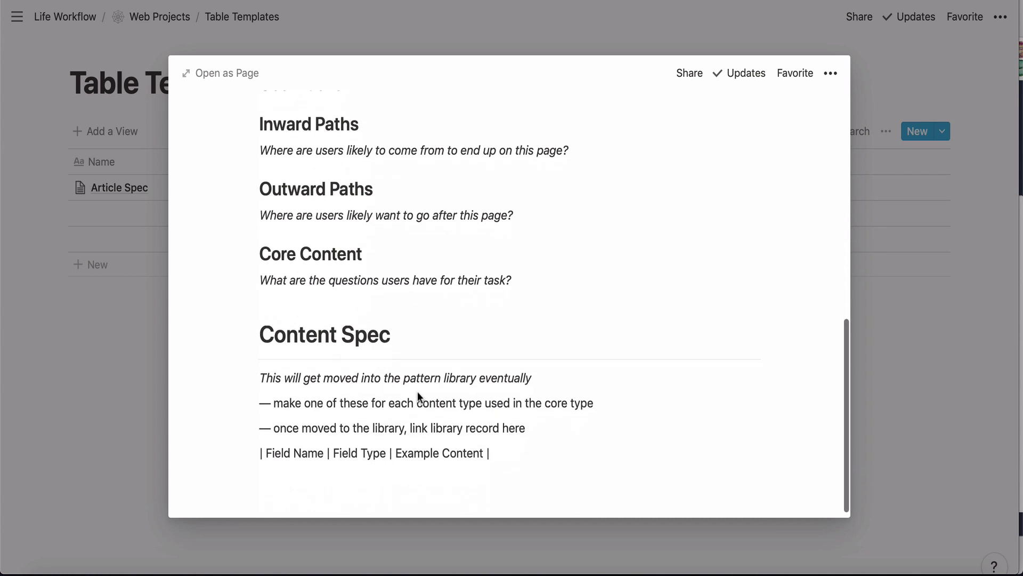
{"action": "left_click", "coordinate": [905, 394]}
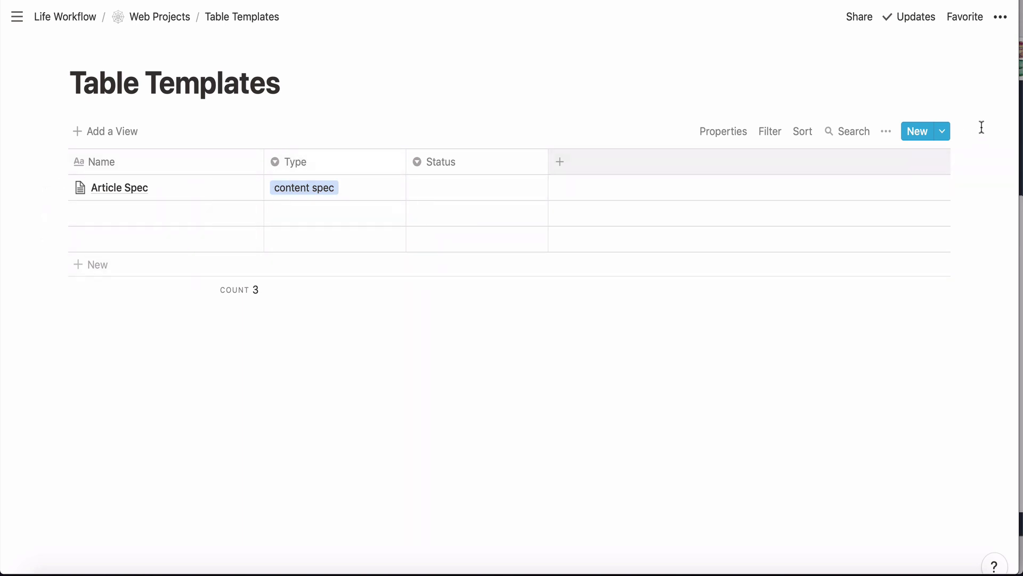
Start the Article Template row from the Page Layout template in the New dropdown.
{"action": "left_click", "coordinate": [943, 132]}
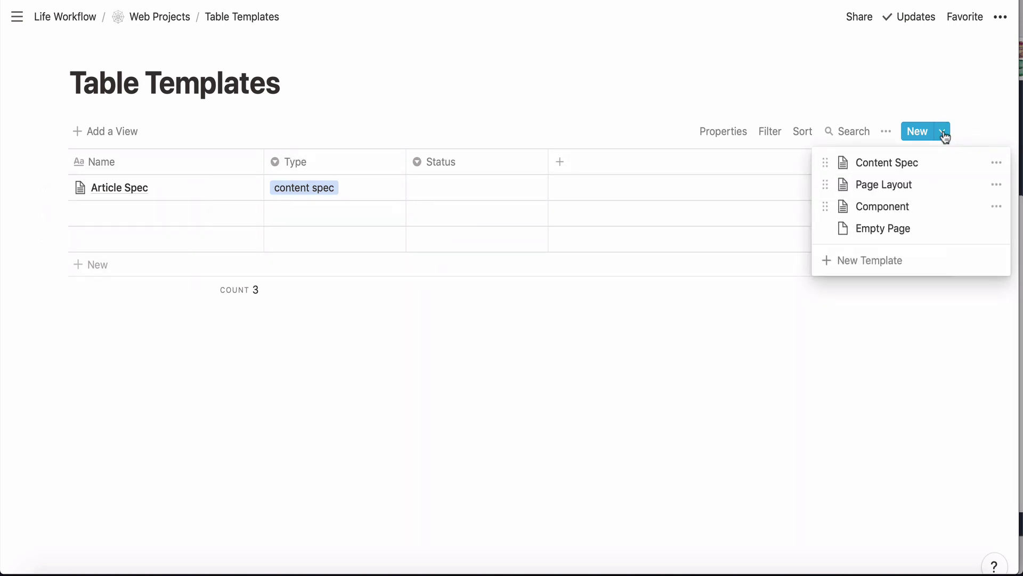
{"action": "left_click", "coordinate": [915, 185]}
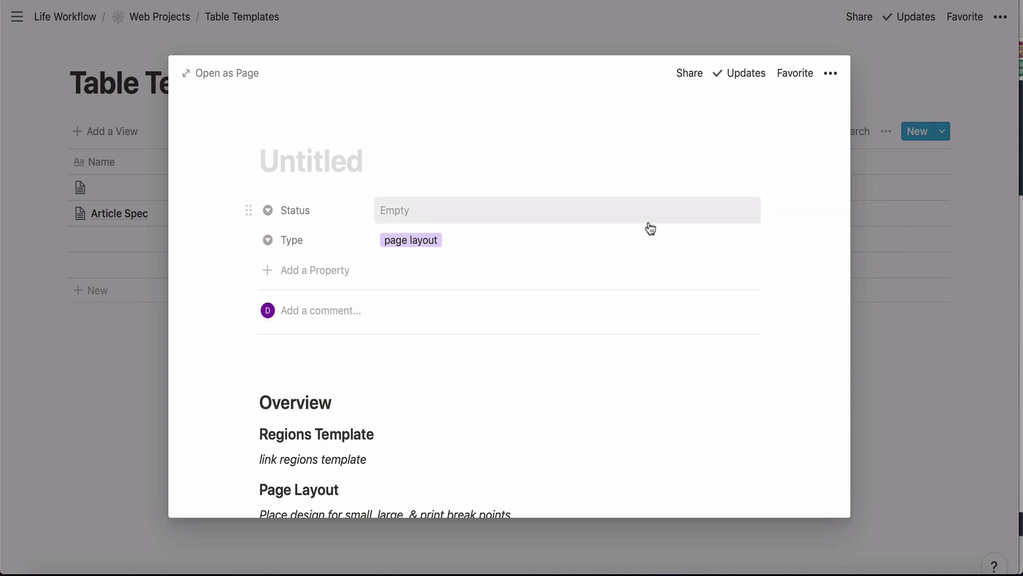
{"action": "scroll", "coordinate": [627, 256], "scroll_direction": "down", "scroll_amount": 2}
{"action": "scroll", "coordinate": [627, 256], "scroll_direction": "down", "scroll_amount": 2}
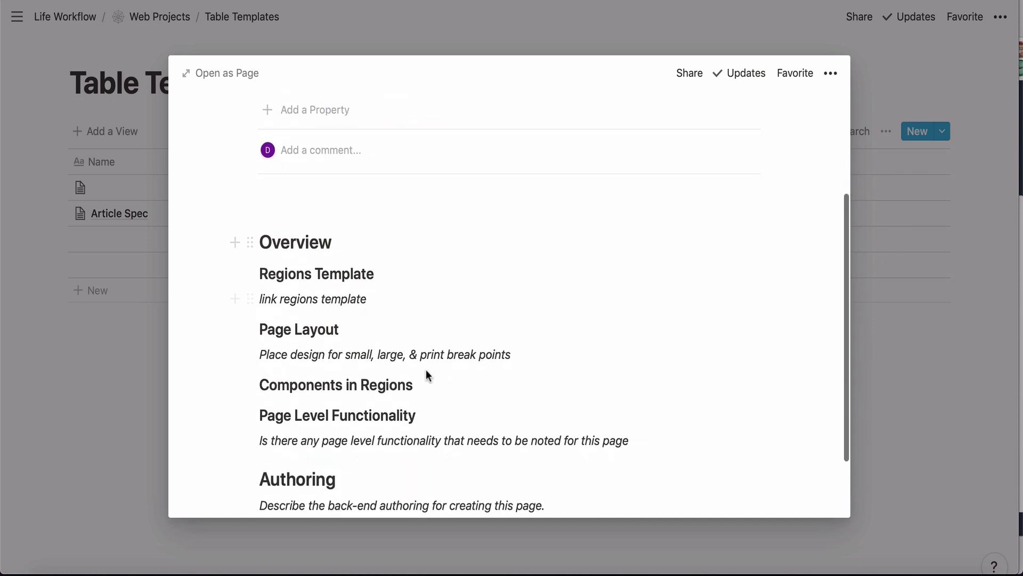
{"action": "scroll", "coordinate": [424, 371], "scroll_direction": "down", "scroll_amount": 2}
{"action": "scroll", "coordinate": [418, 370], "scroll_direction": "up", "scroll_amount": 2}
{"action": "scroll", "coordinate": [418, 370], "scroll_direction": "up", "scroll_amount": 3}
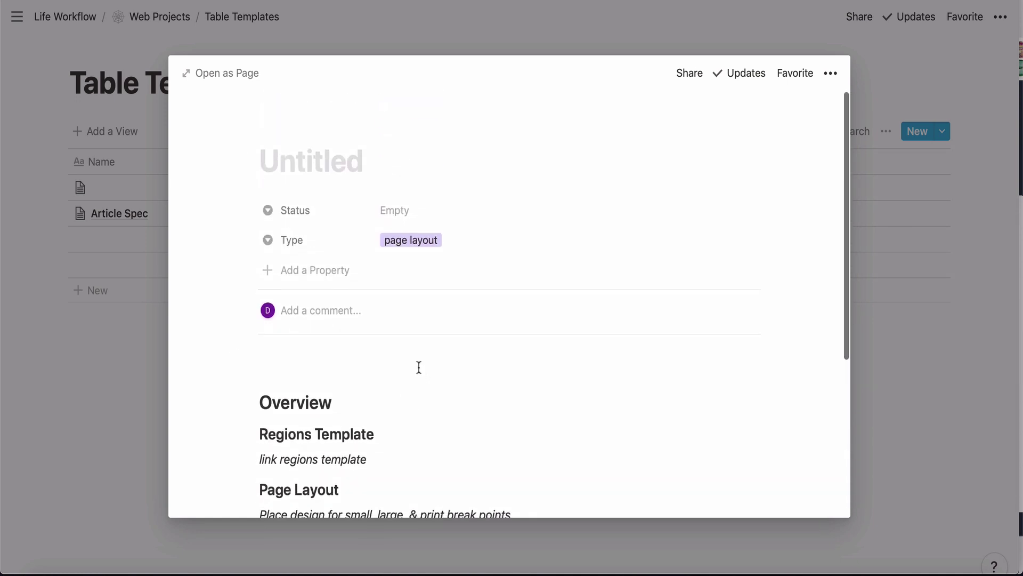
{"action": "type", "text": "Article"}
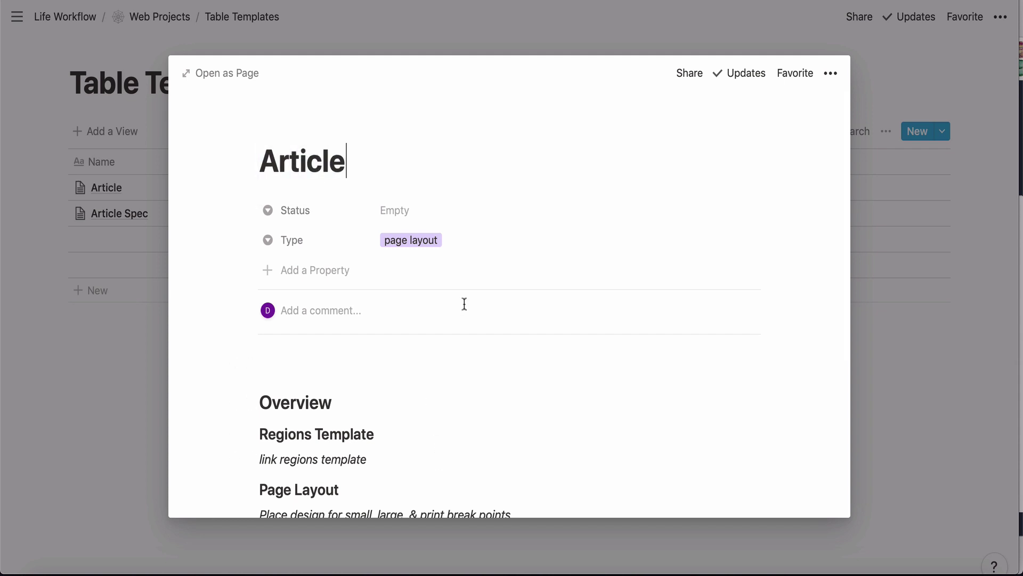
{"action": "scroll", "coordinate": [464, 304], "scroll_direction": "down", "scroll_amount": 1}
{"action": "scroll", "coordinate": [464, 304], "scroll_direction": "up", "scroll_amount": 1}
{"action": "type", "text": " Te"}
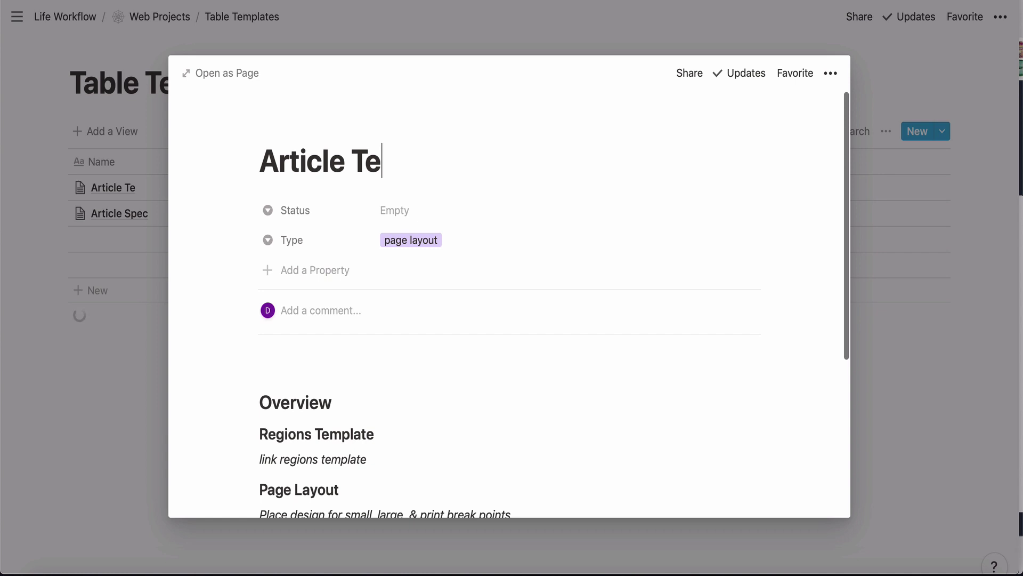
{"action": "type", "text": "mplate"}
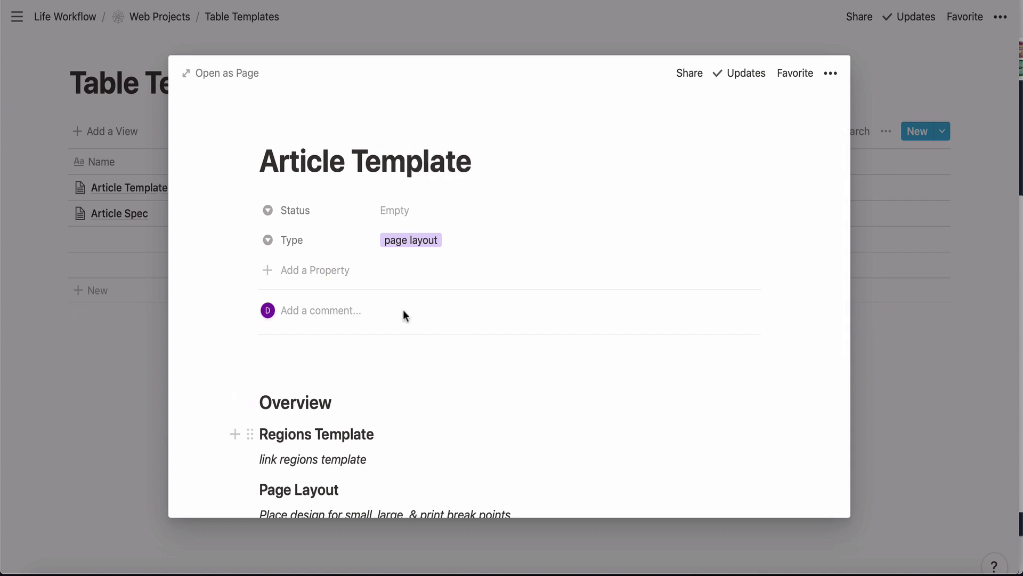
{"action": "scroll", "coordinate": [435, 385], "scroll_direction": "down", "scroll_amount": 5}
{"action": "scroll", "coordinate": [434, 406], "scroll_direction": "down", "scroll_amount": 3}
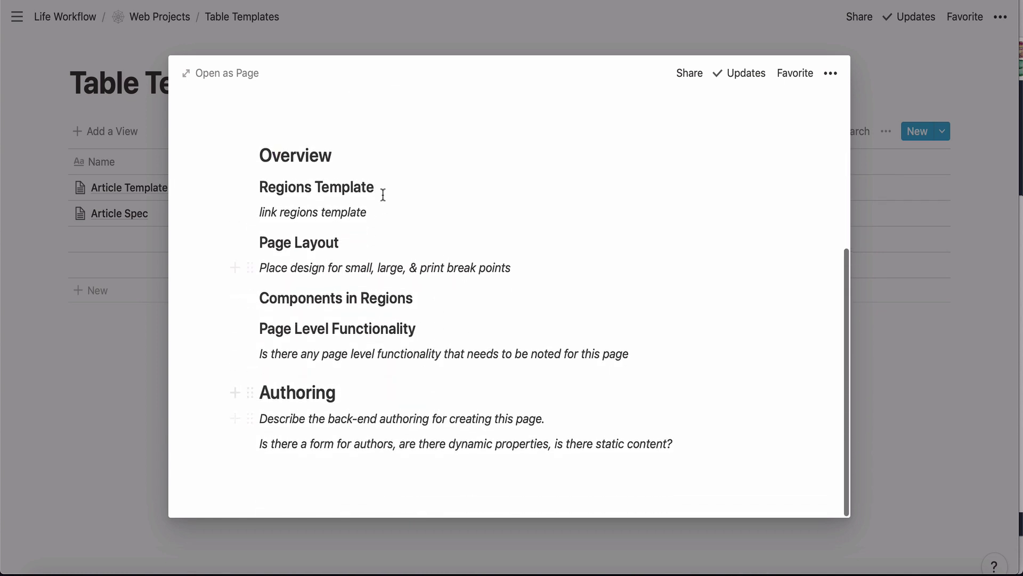
{"action": "left_click", "coordinate": [880, 390]}
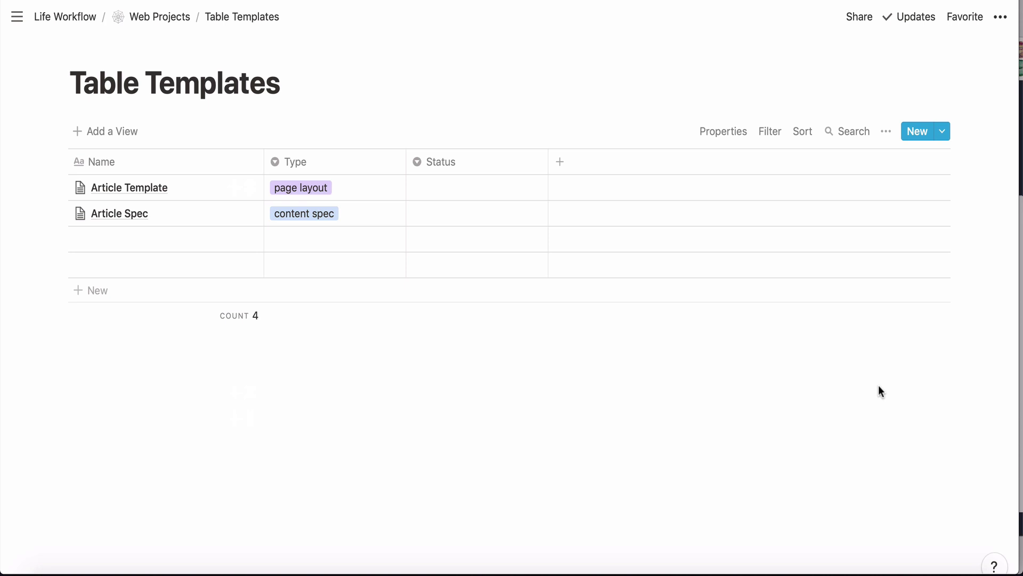